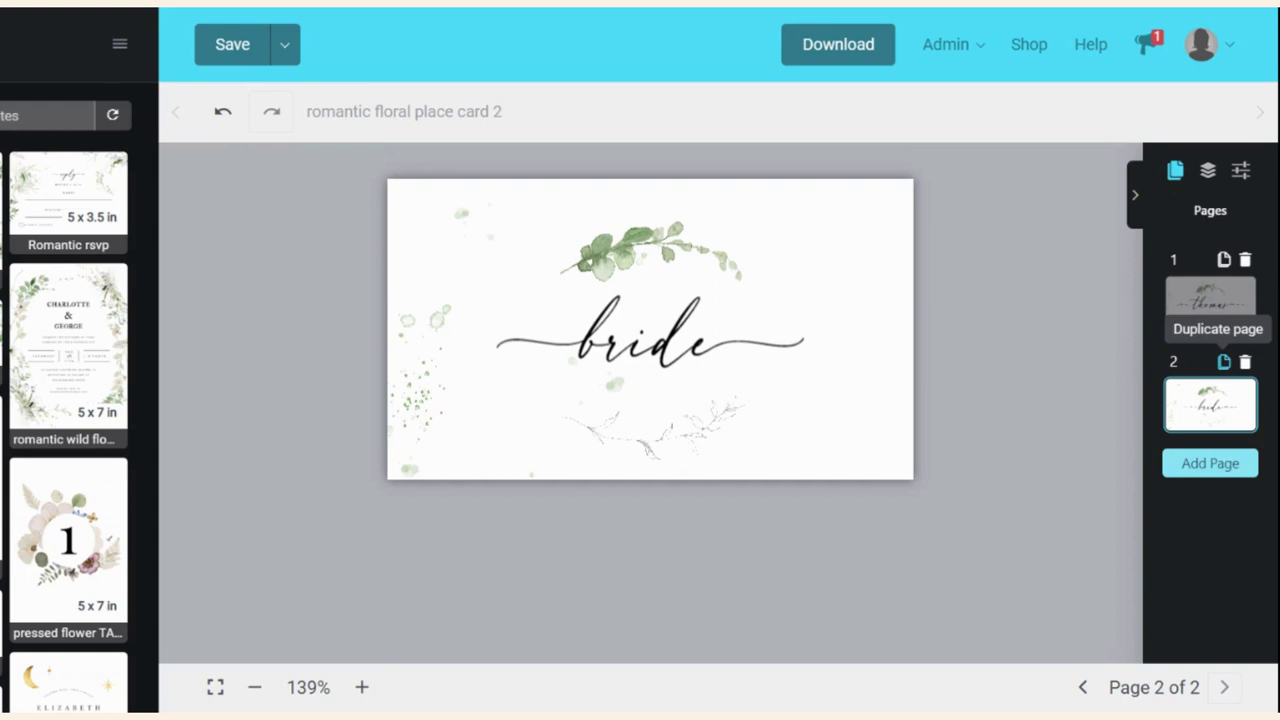
- Duplicate the "bride" place card page and change the text on the copy to "groom"
left_click(1224, 362)
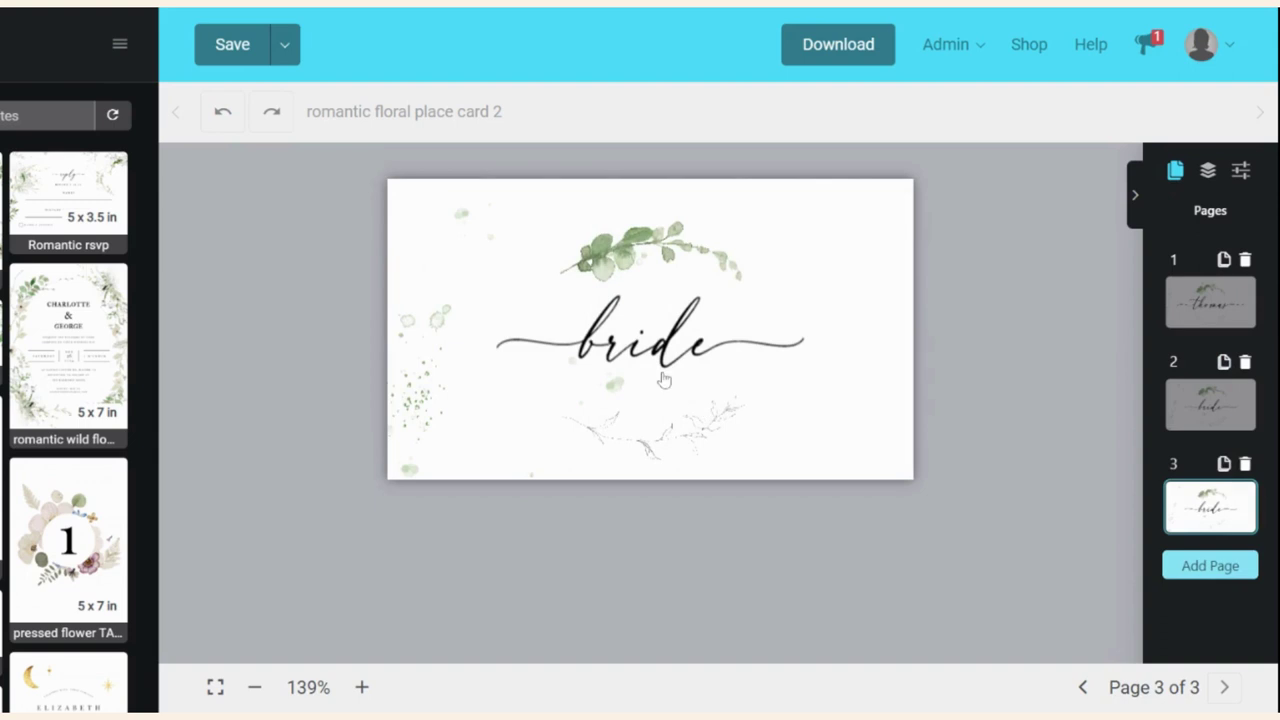
left_click(661, 365)
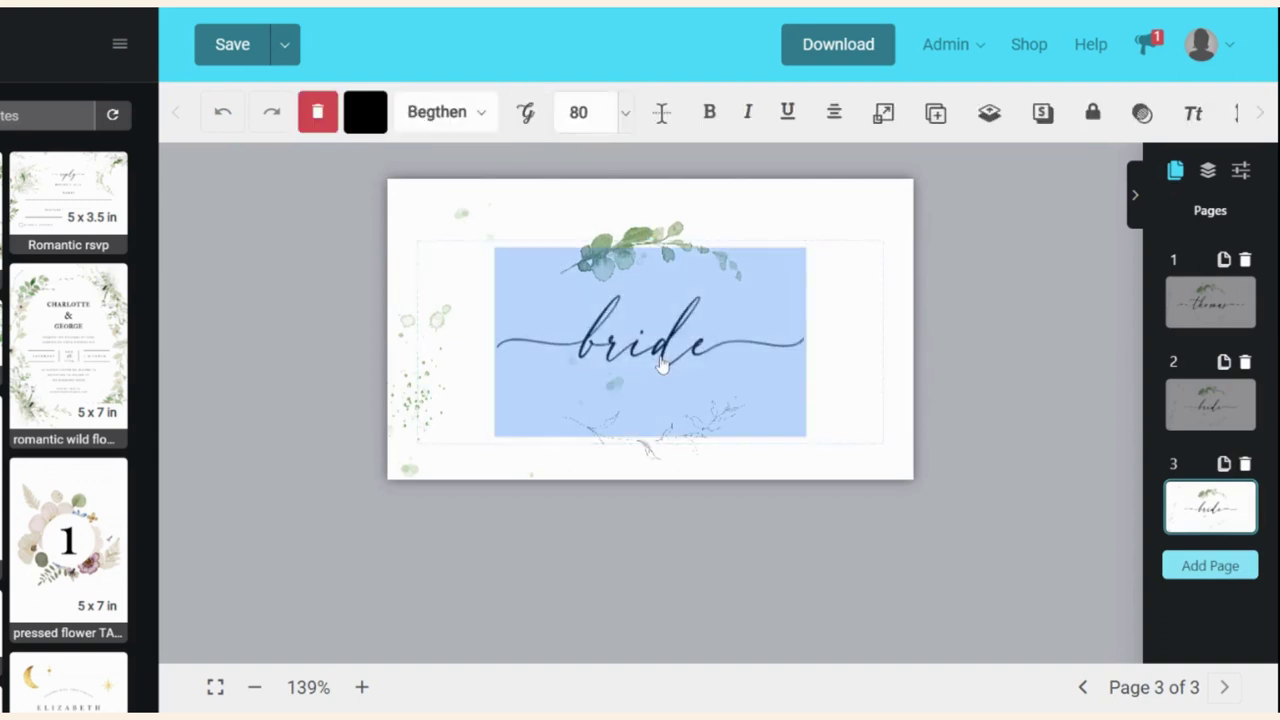
type("groom")
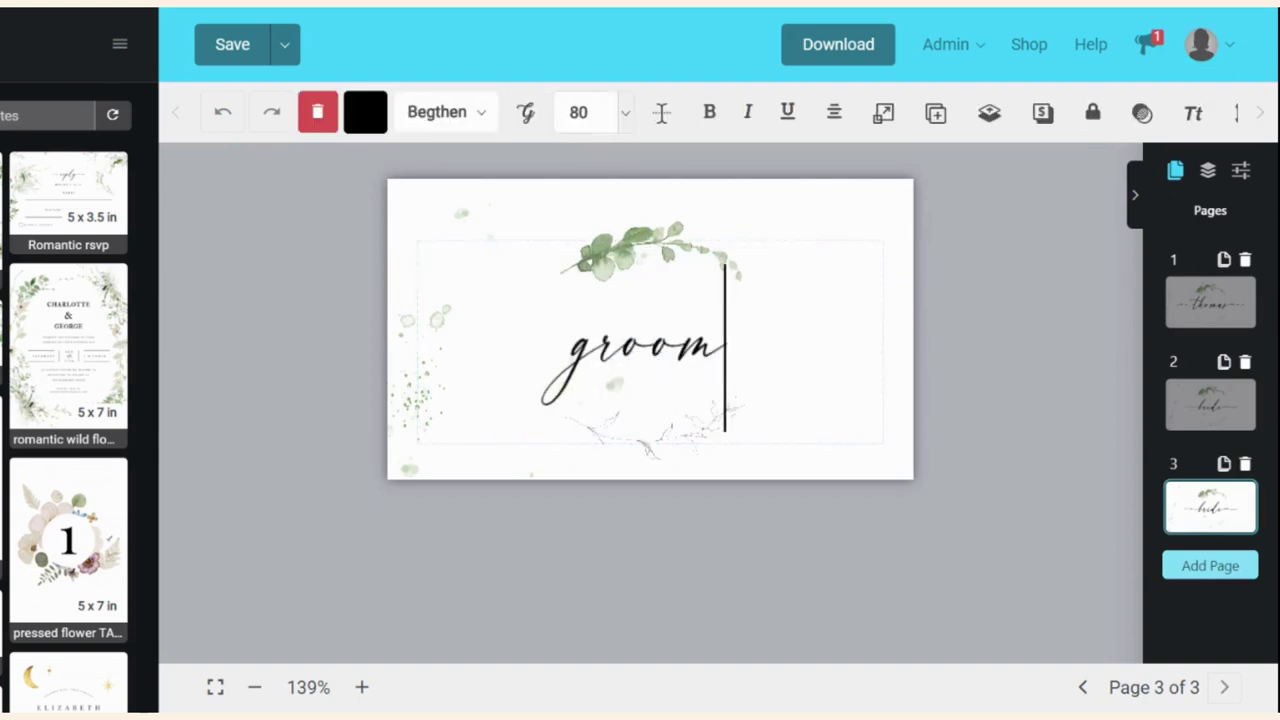
left_click(992, 349)
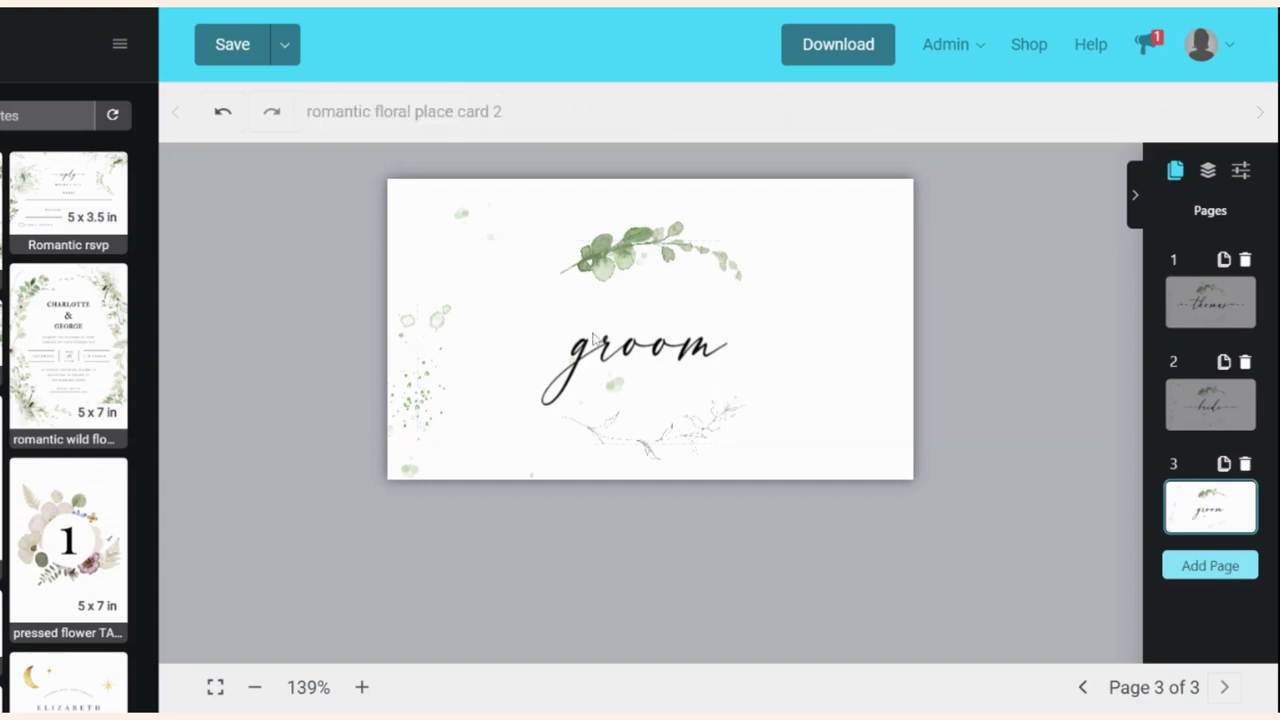
- Nudge the watercolour splatter artwork slightly left and the "groom" text slightly up on the third page
left_click(619, 352)
mouse_move(619, 352)
left_mouse_down()
mouse_move(626, 333)
mouse_move(612, 341)
left_mouse_up()
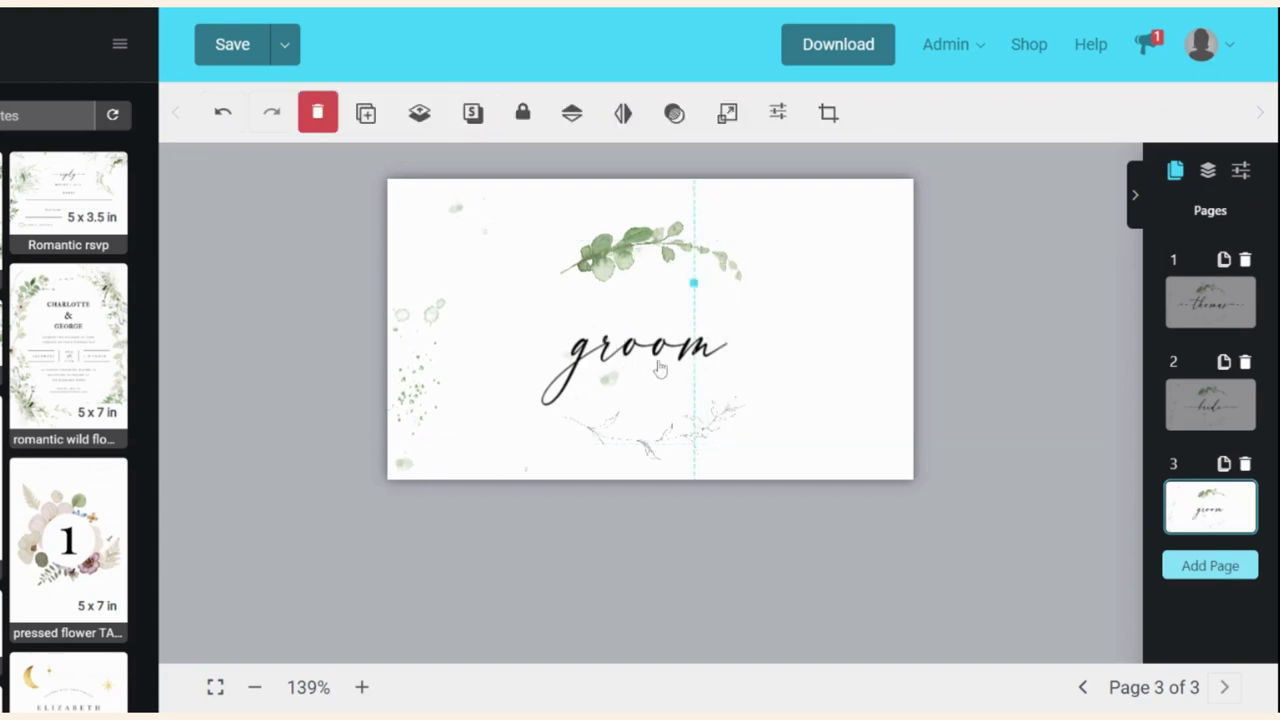
left_click(713, 362)
left_click_drag(713, 362, 718, 347)
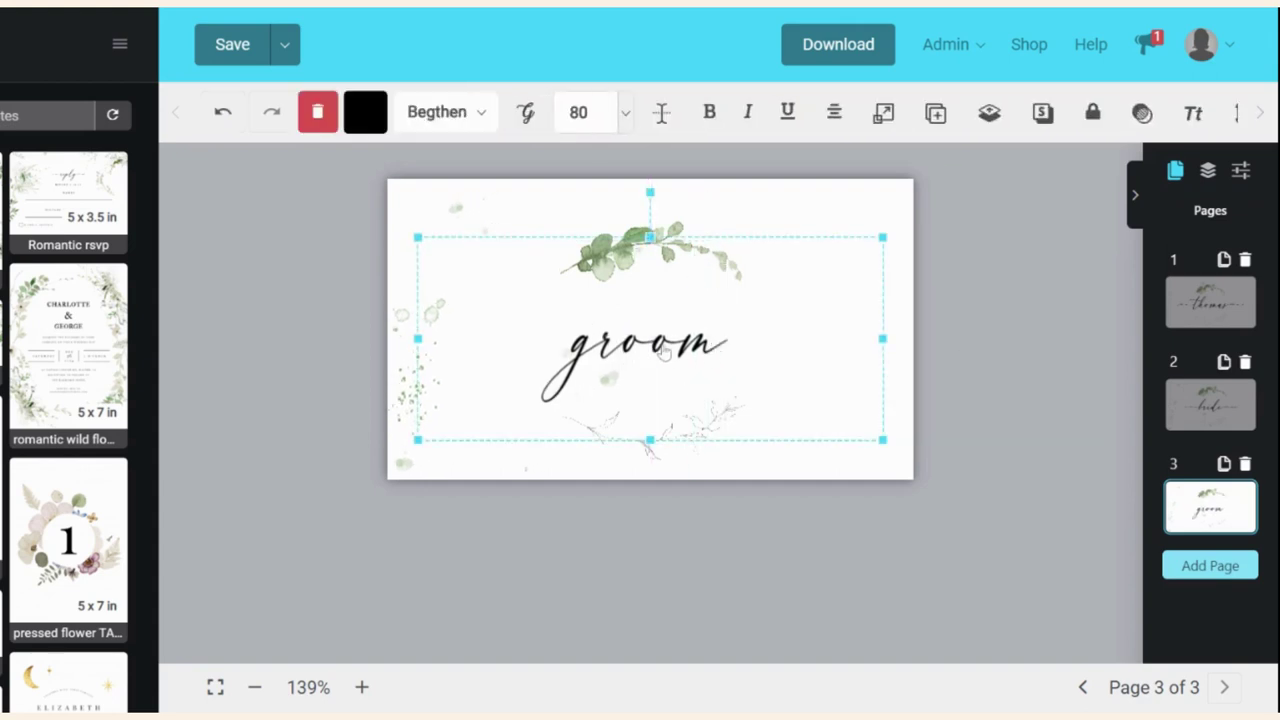
- Send the leaf branch and the other artwork overlapping the "groom" text to the back
left_click(592, 357)
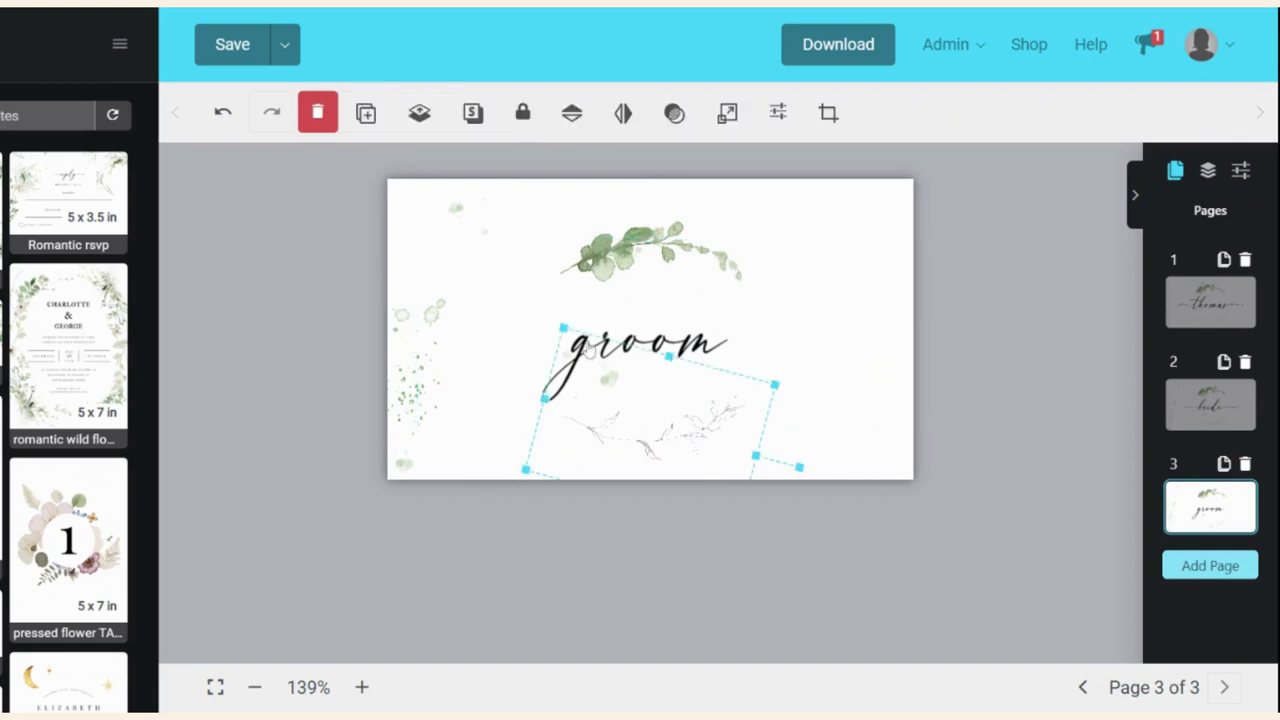
left_click(428, 114)
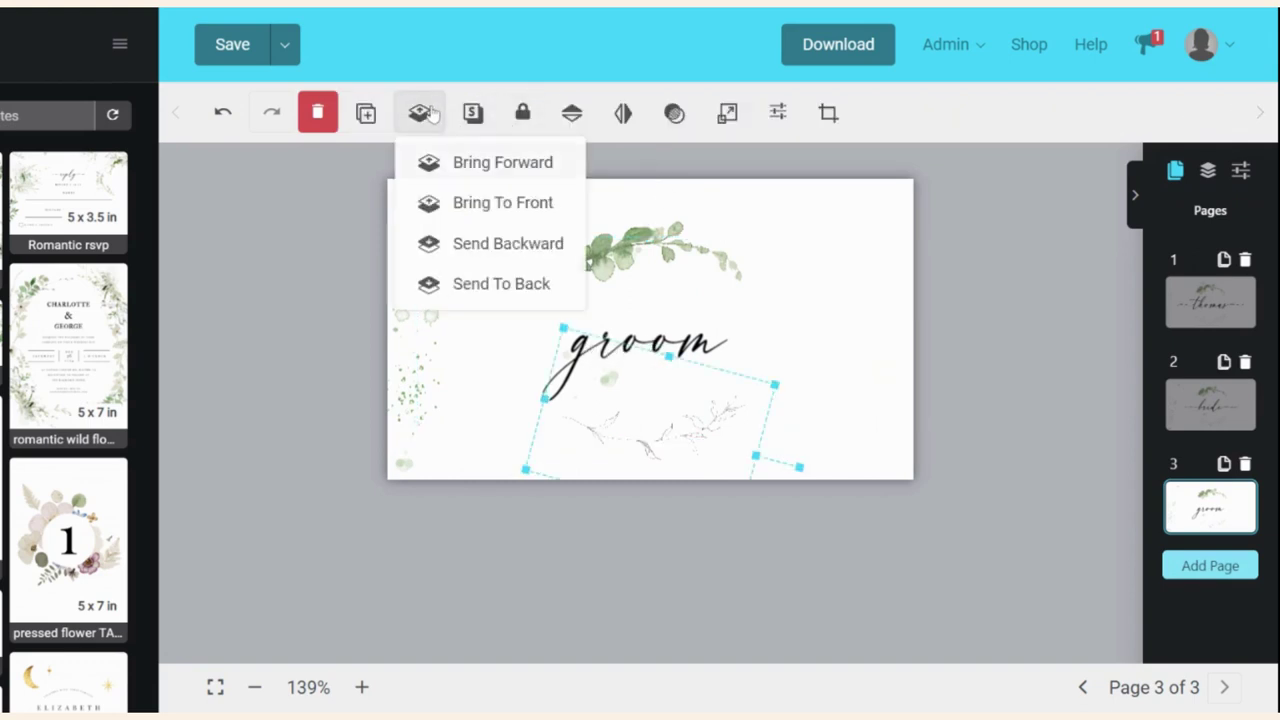
left_click(638, 262)
left_click(420, 114)
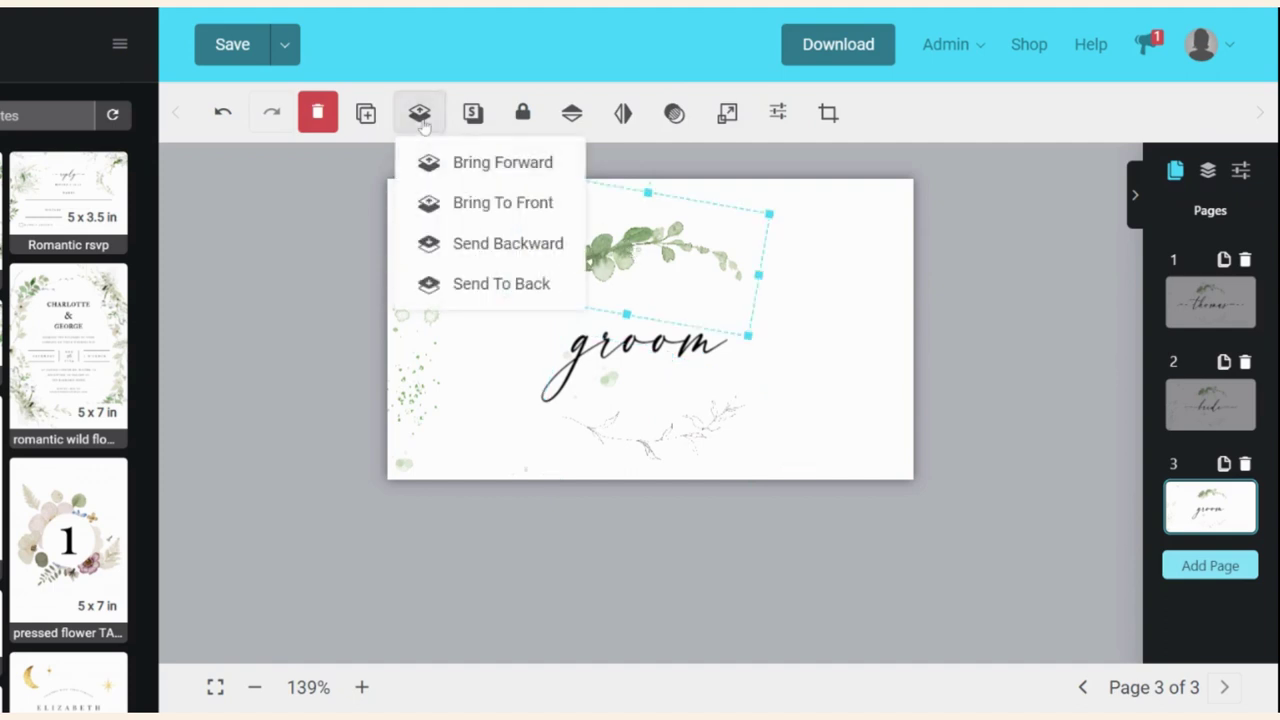
left_click(499, 288)
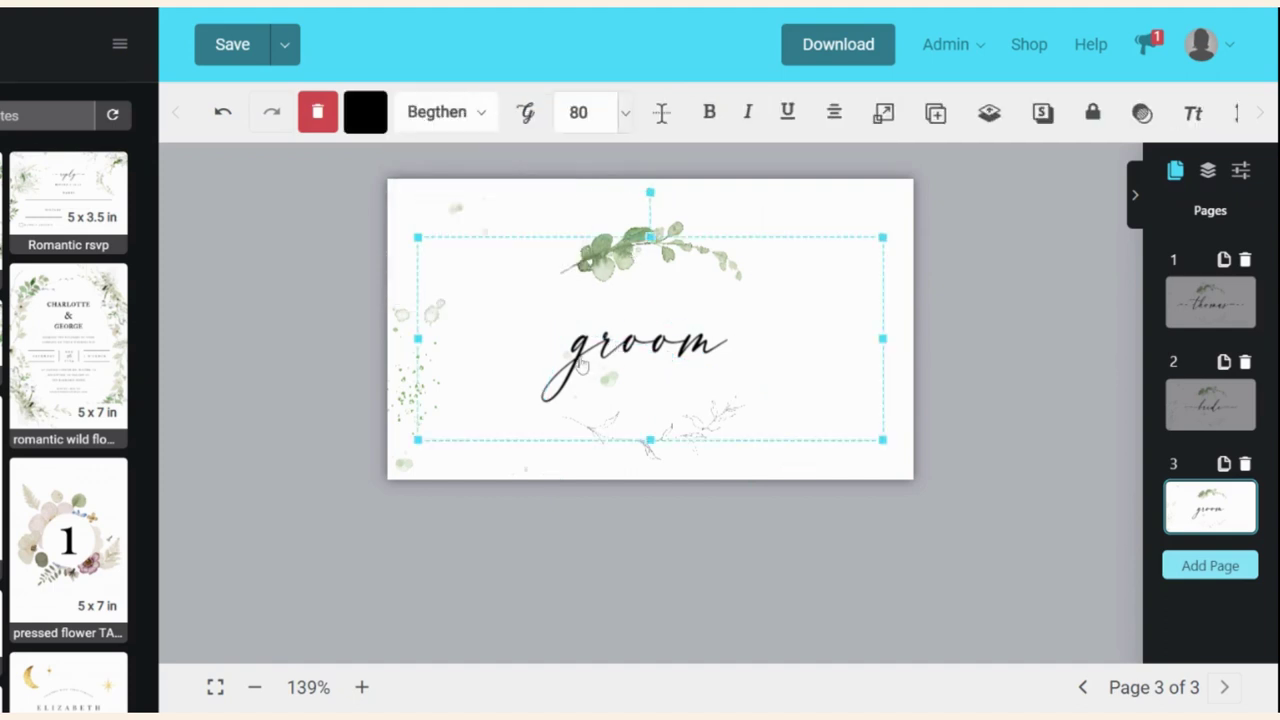
left_click(578, 363)
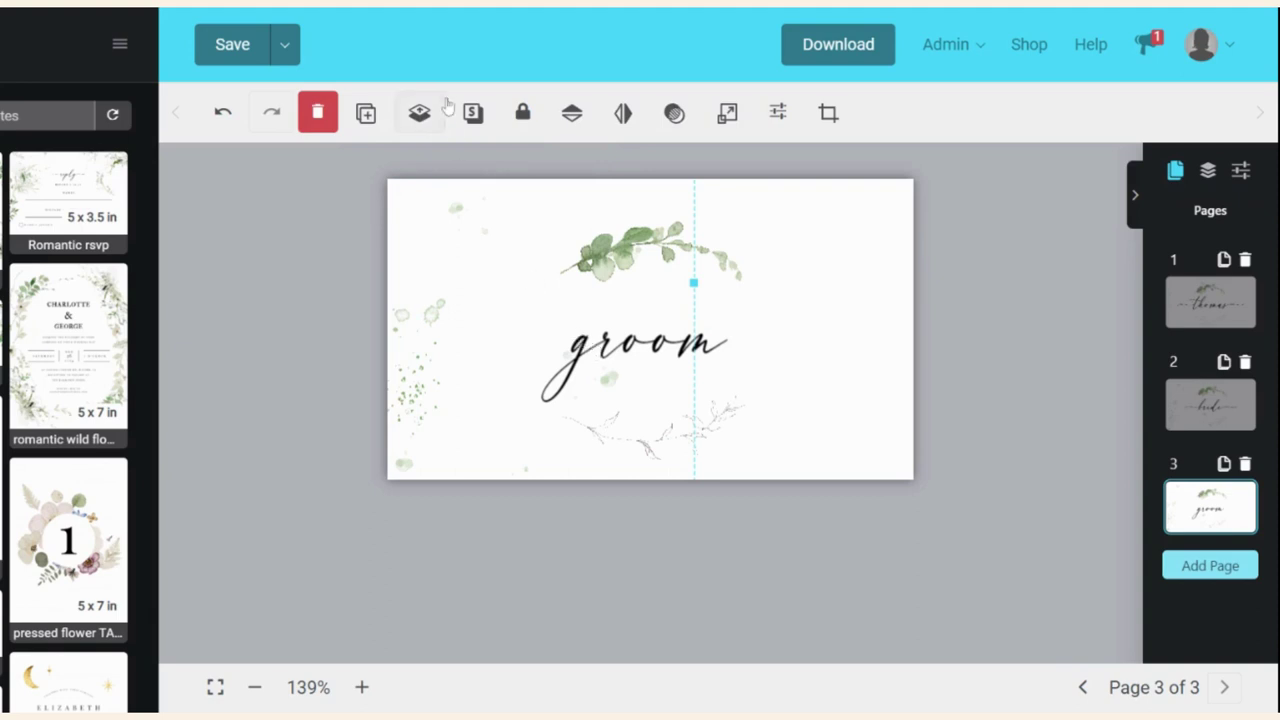
left_click(420, 114)
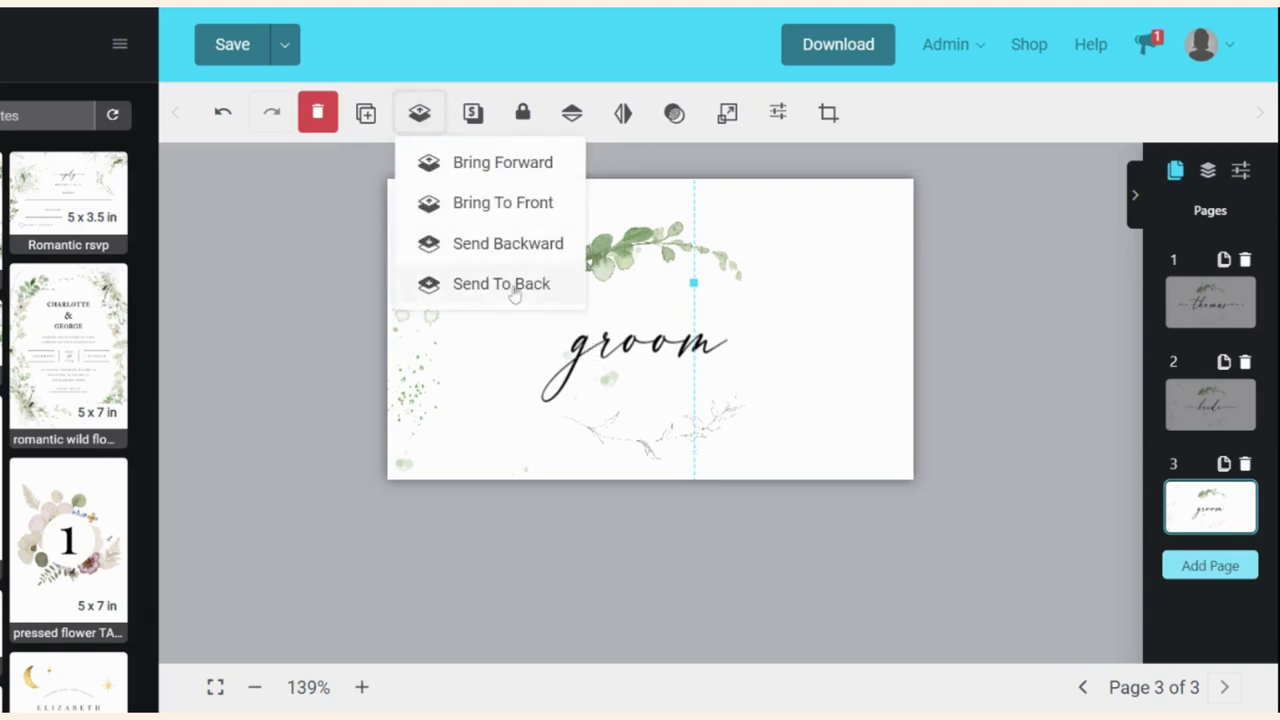
- Replace the "g" of "groom" with the Begthen glyph that has a long leading swash
left_click(577, 351)
double_click(577, 351)
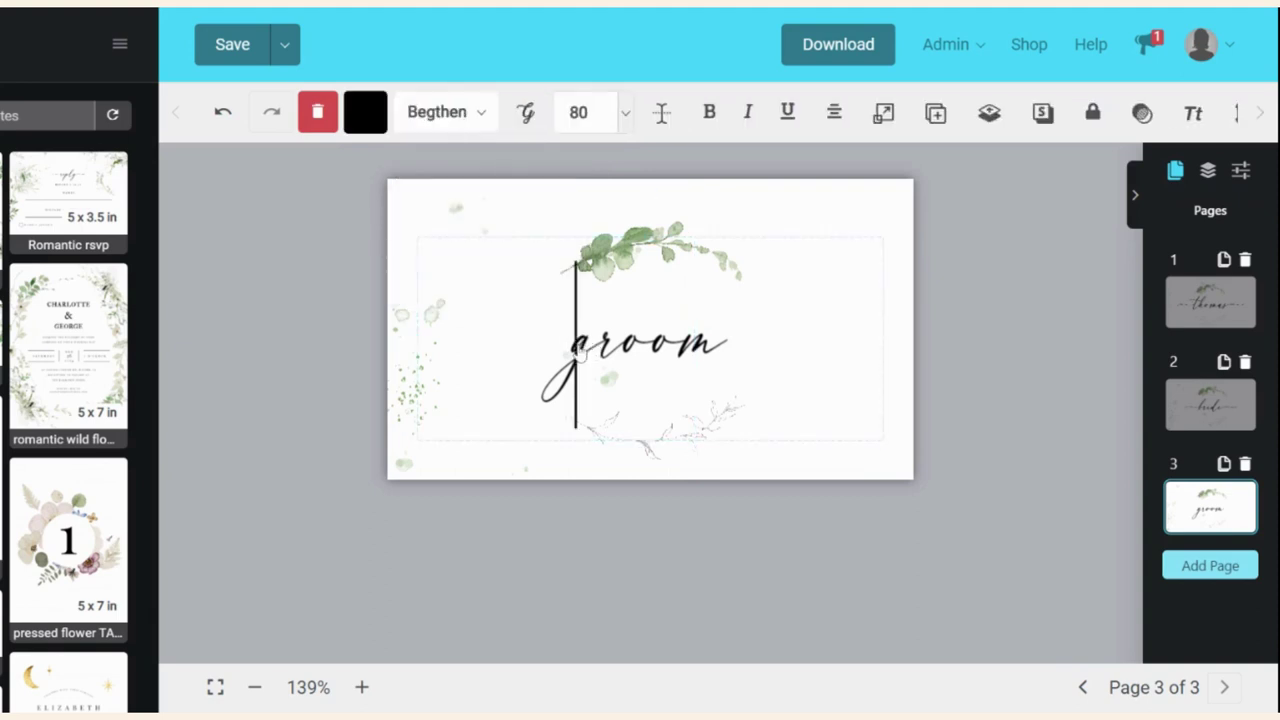
key("shift+Right")
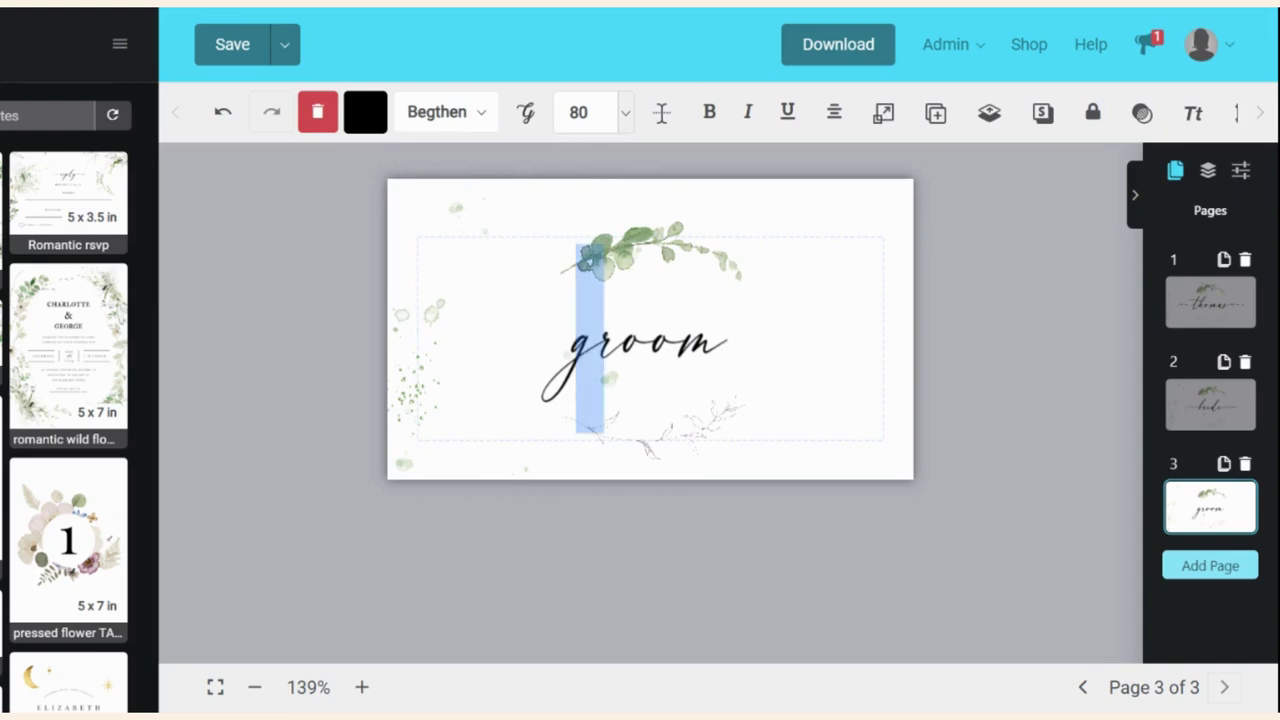
left_click(537, 133)
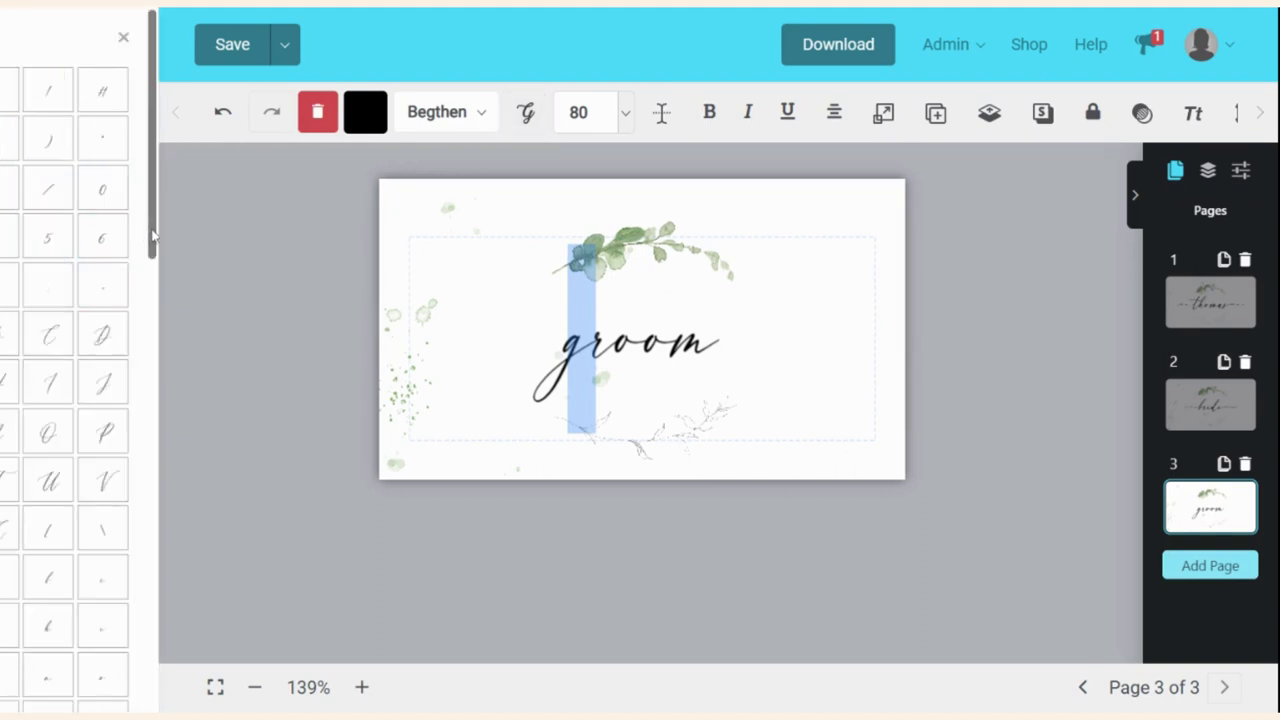
scroll(130, 320, "down", 10)
scroll(118, 449, "down", 10)
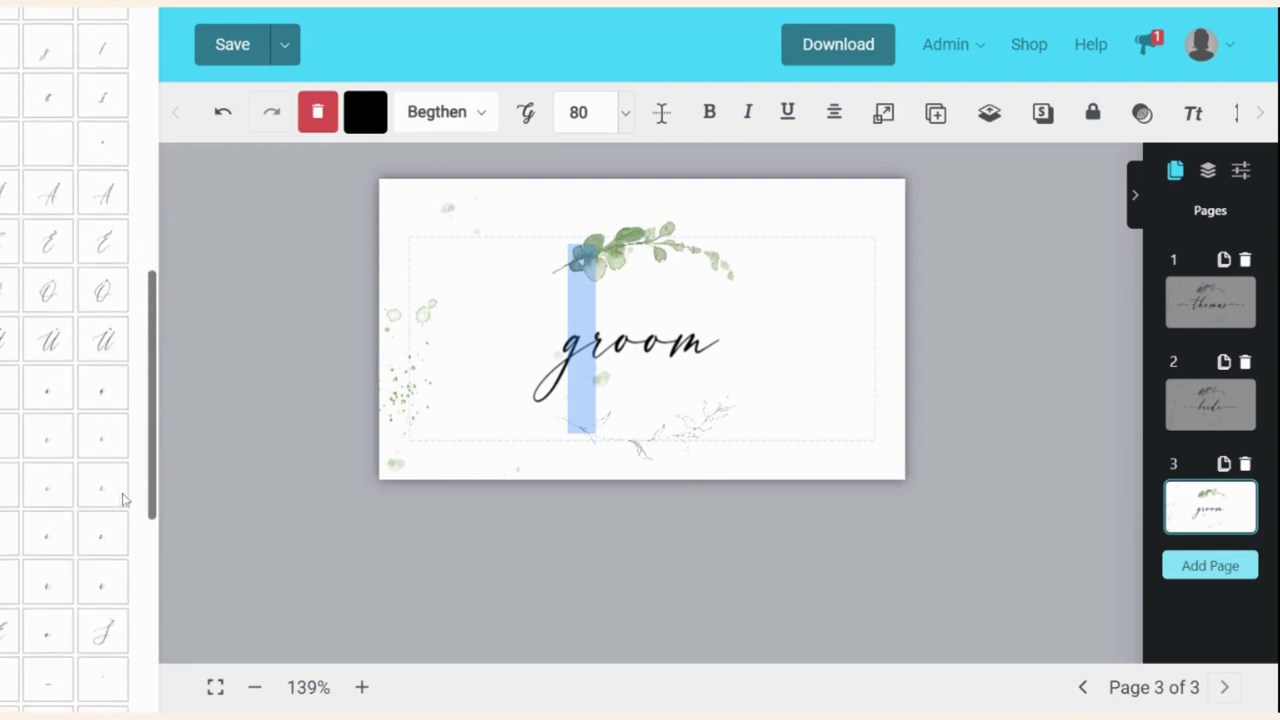
scroll(143, 662, "down", 2)
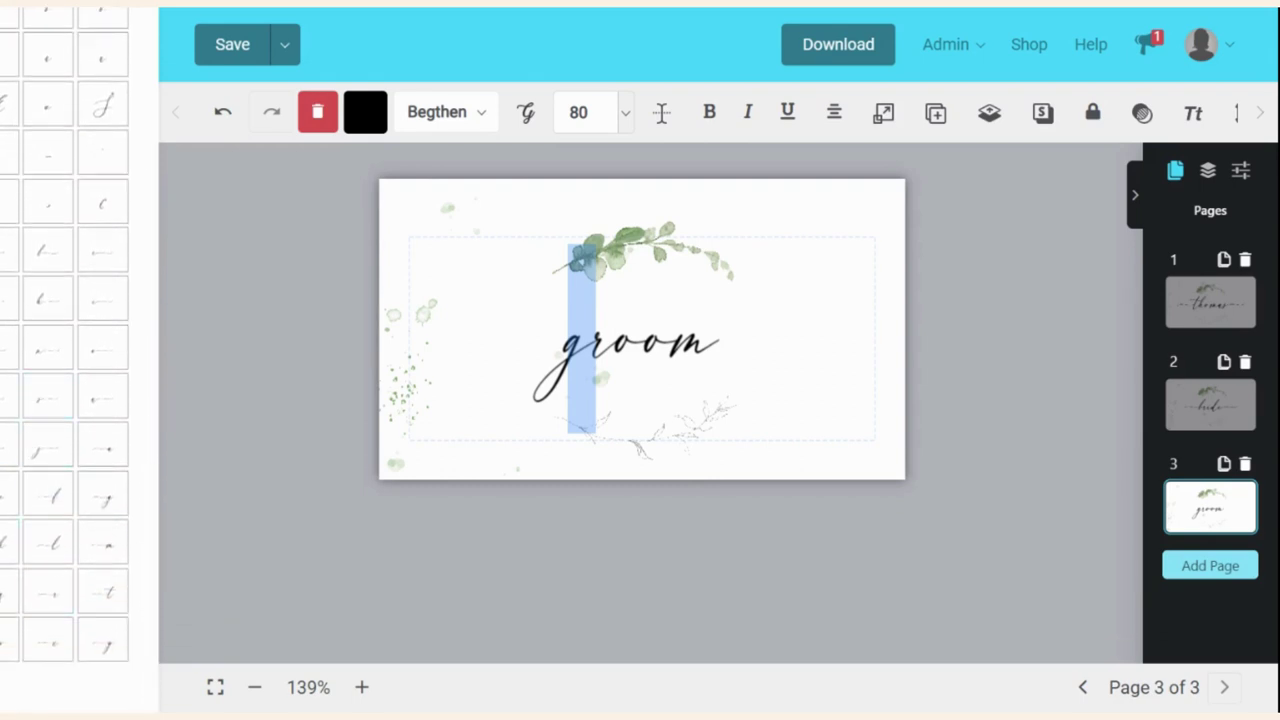
left_click(103, 493)
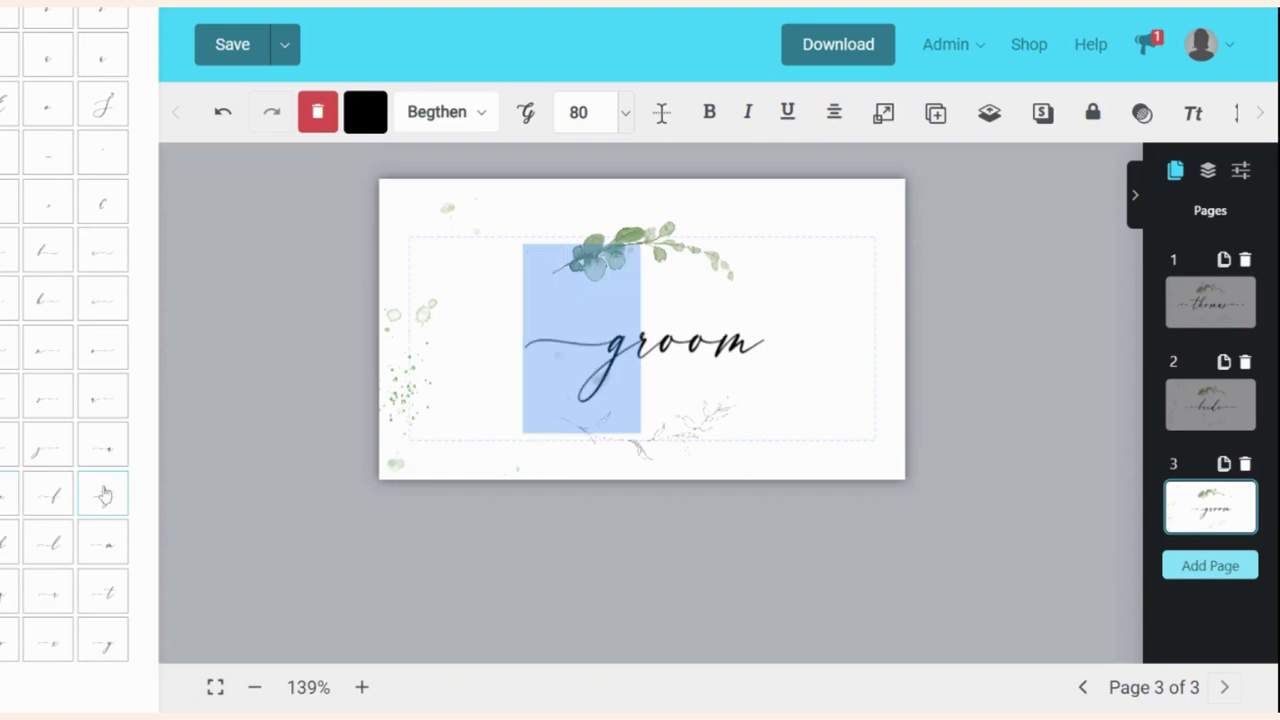
left_click(740, 400)
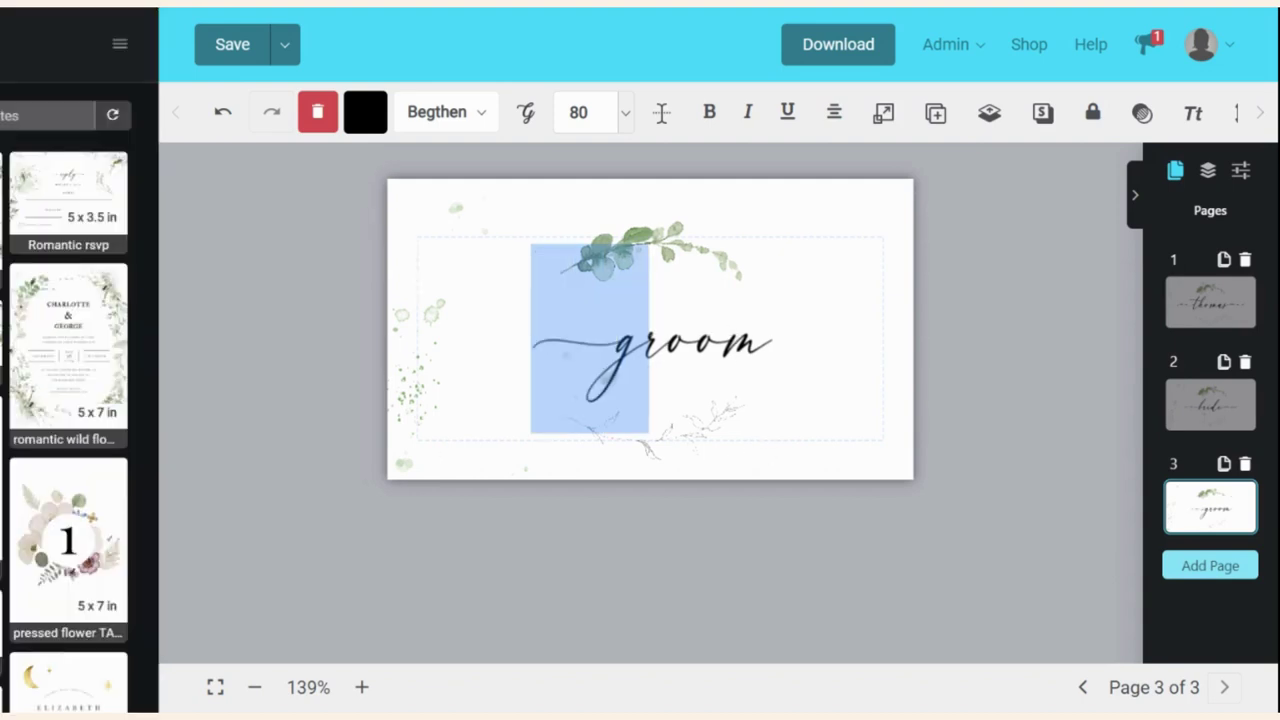
- Replace the final "m" of "groom" with the Begthen glyph that has a long trailing swash
left_click(526, 112)
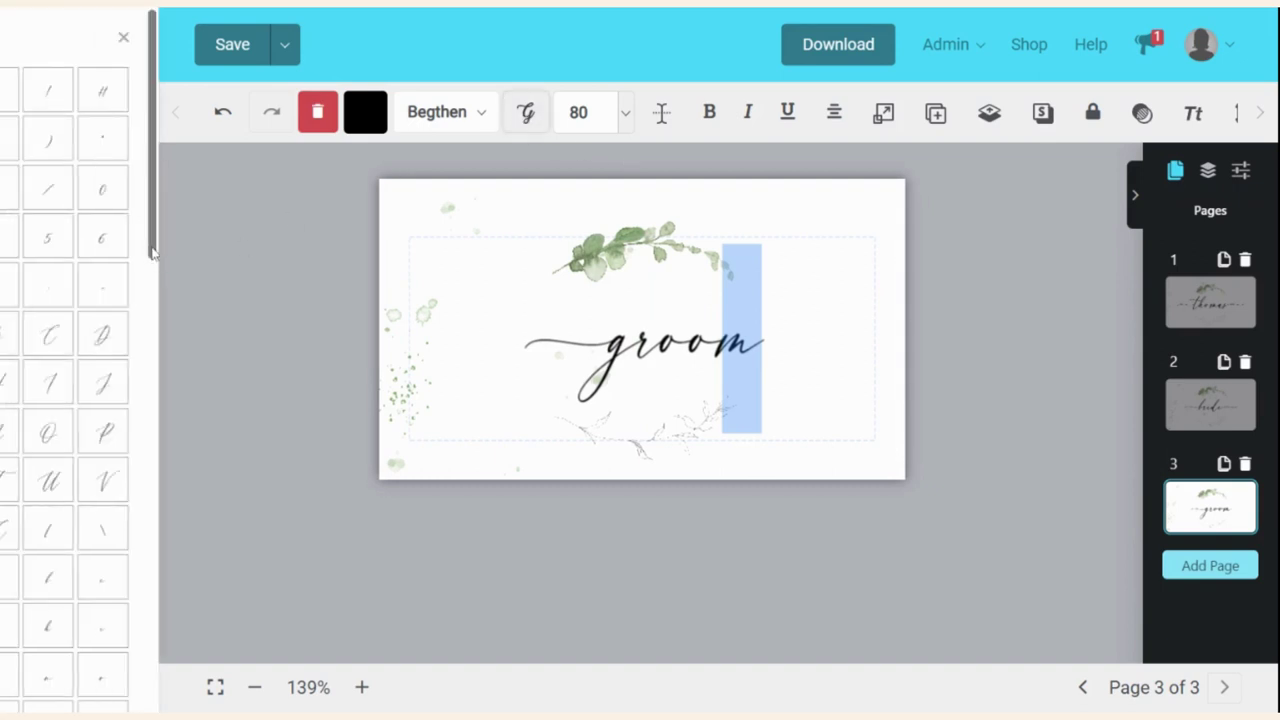
left_click_drag(155, 258, 163, 696)
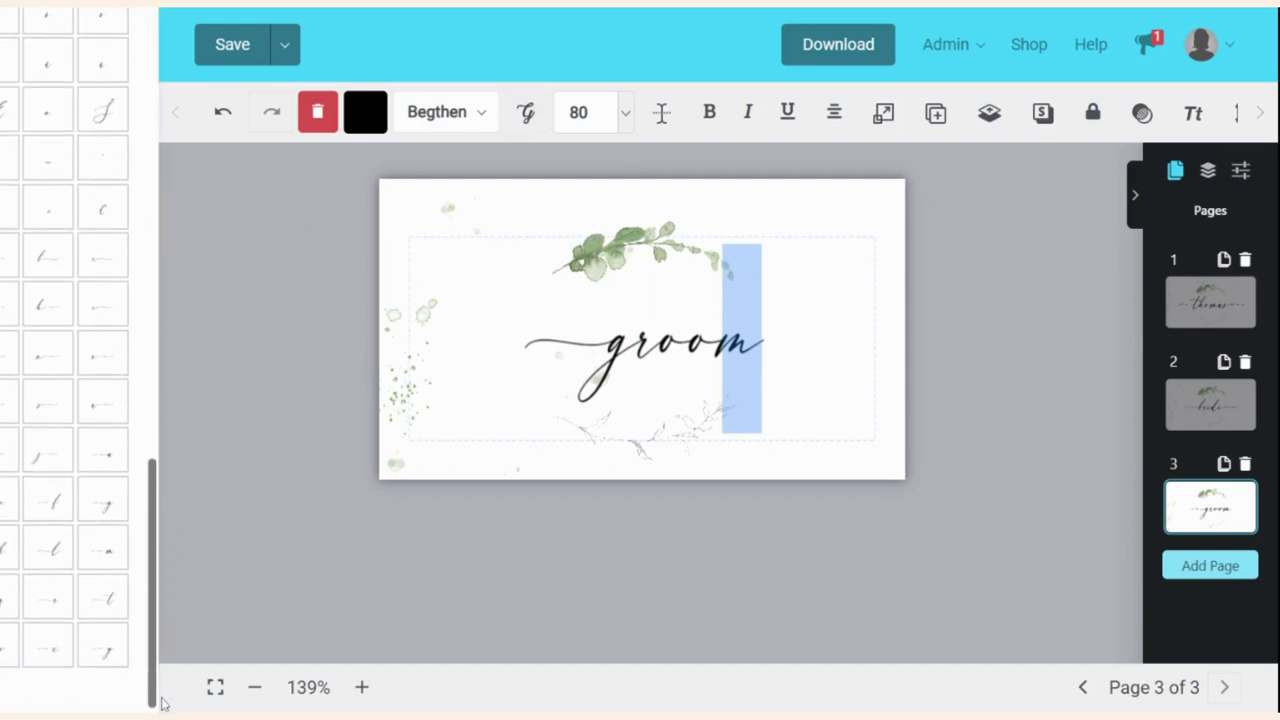
left_click(3, 358)
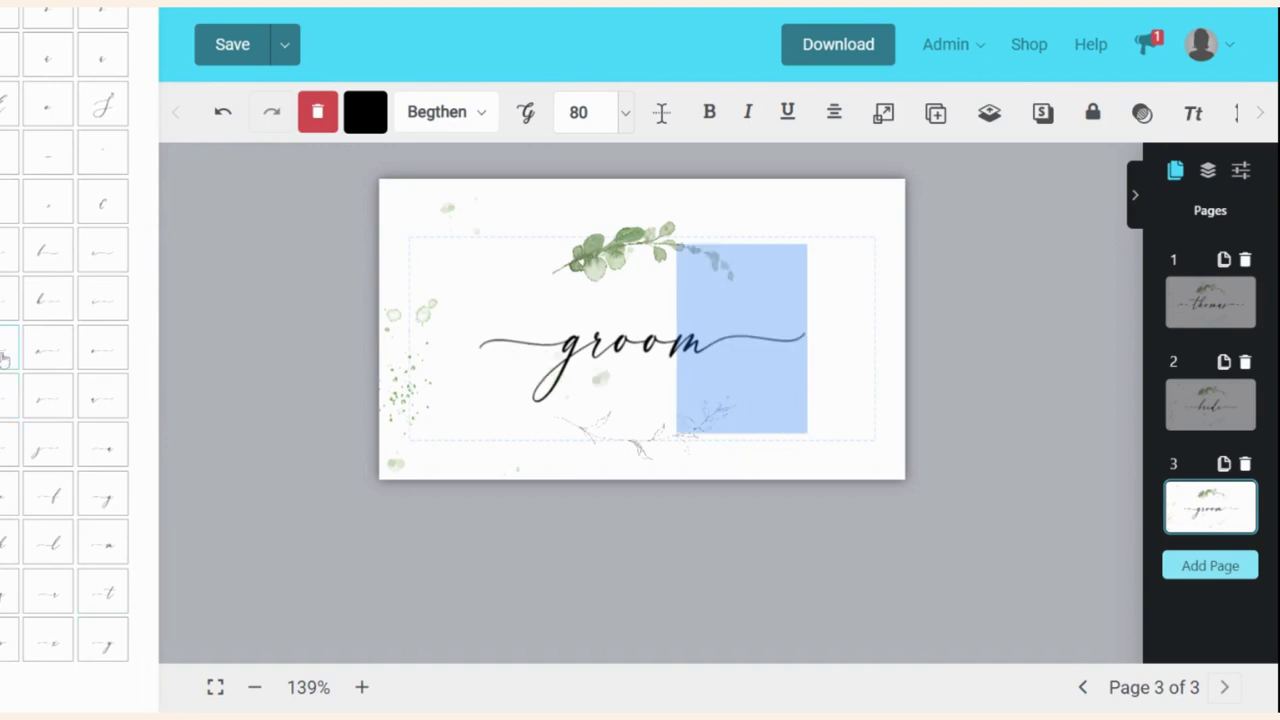
left_click(506, 510)
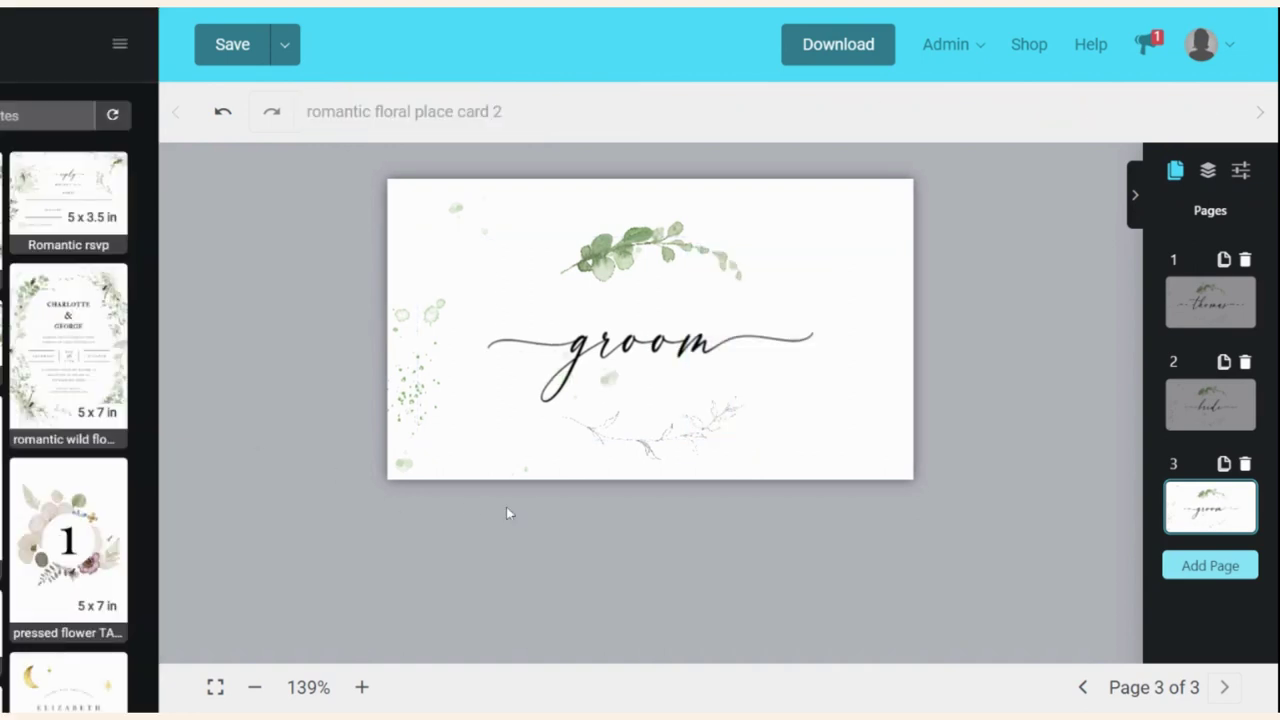
- Move the "groom" text slightly right and up so it sits between the upper and lower branches
left_click_drag(649, 347, 658, 347)
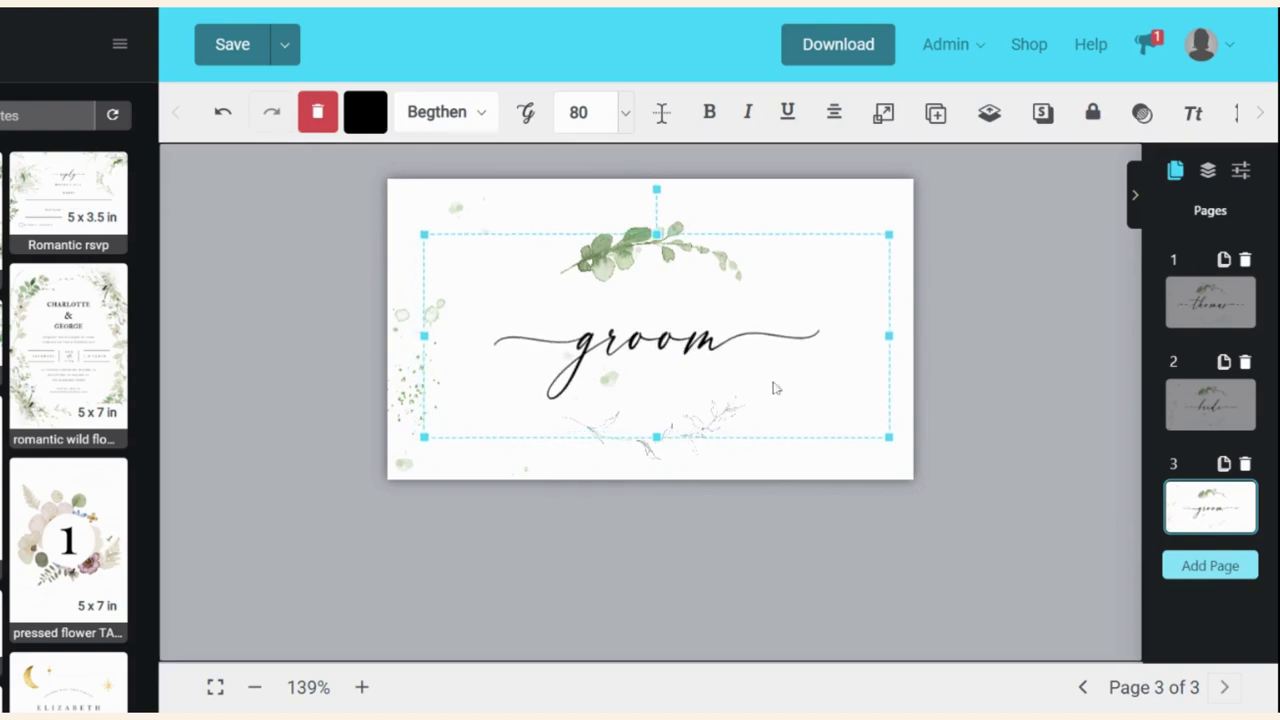
left_click(745, 490)
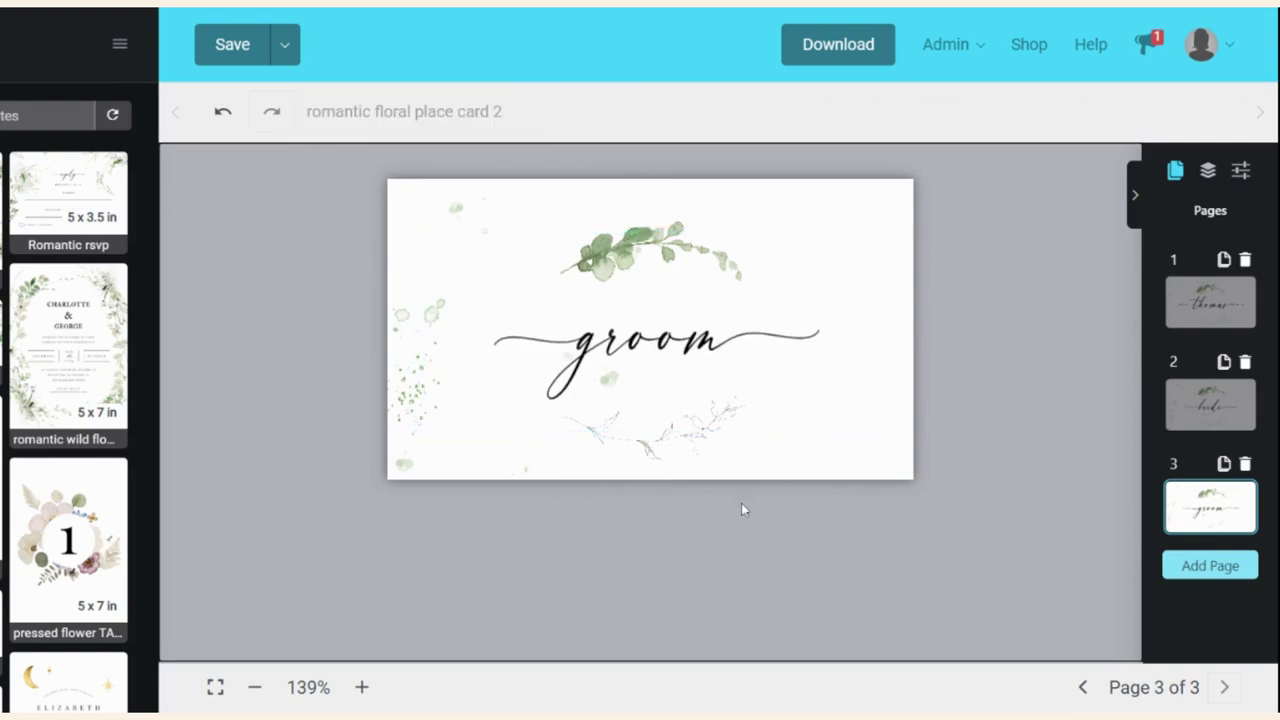
left_click(679, 458)
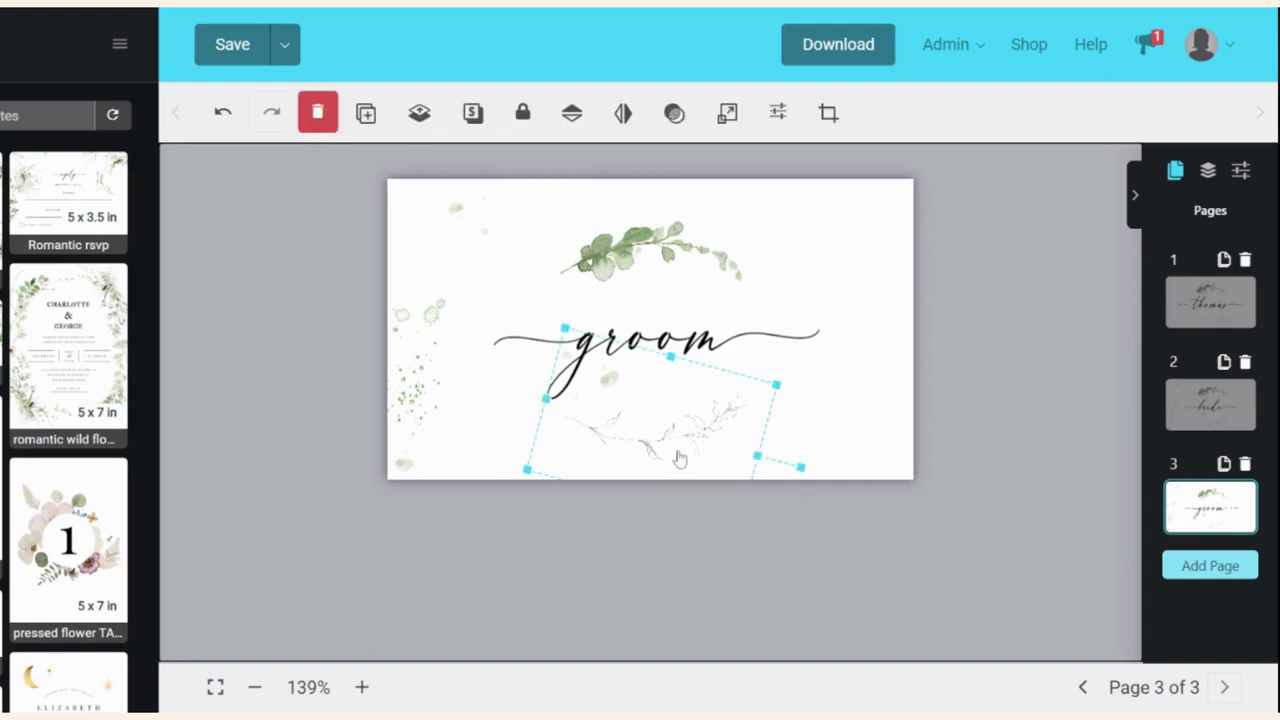
left_click(704, 518)
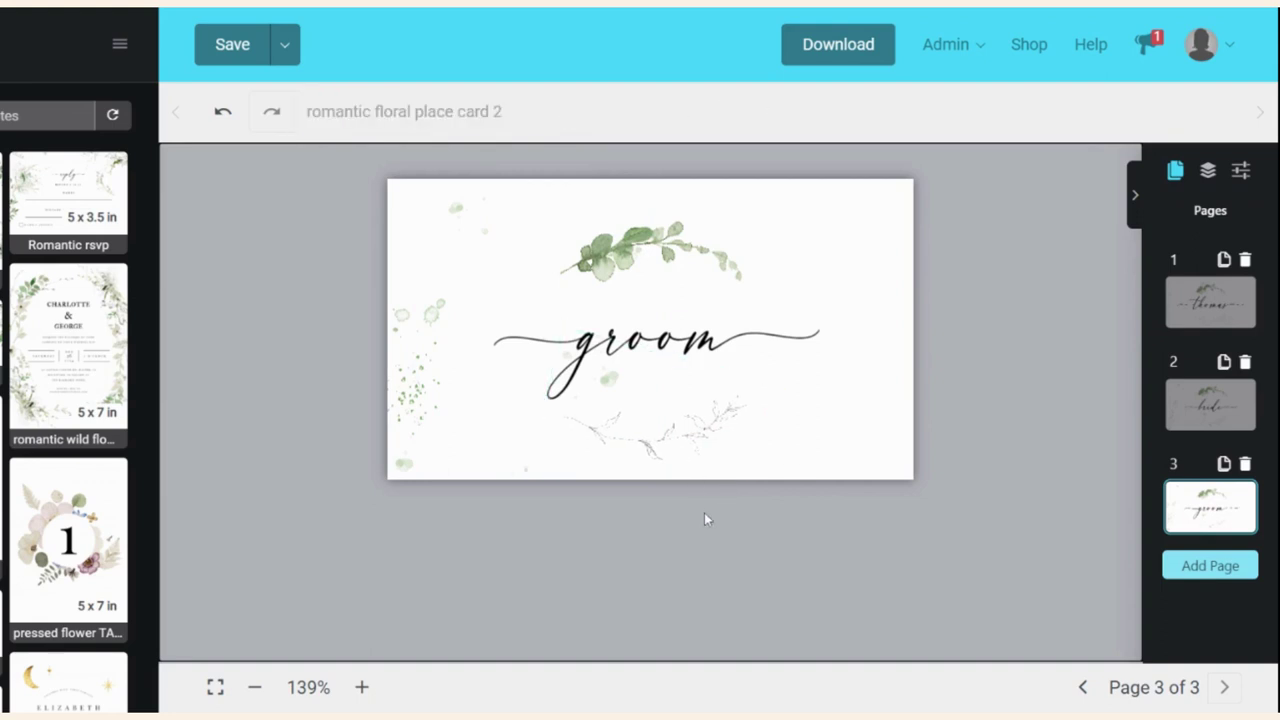
left_click(628, 367)
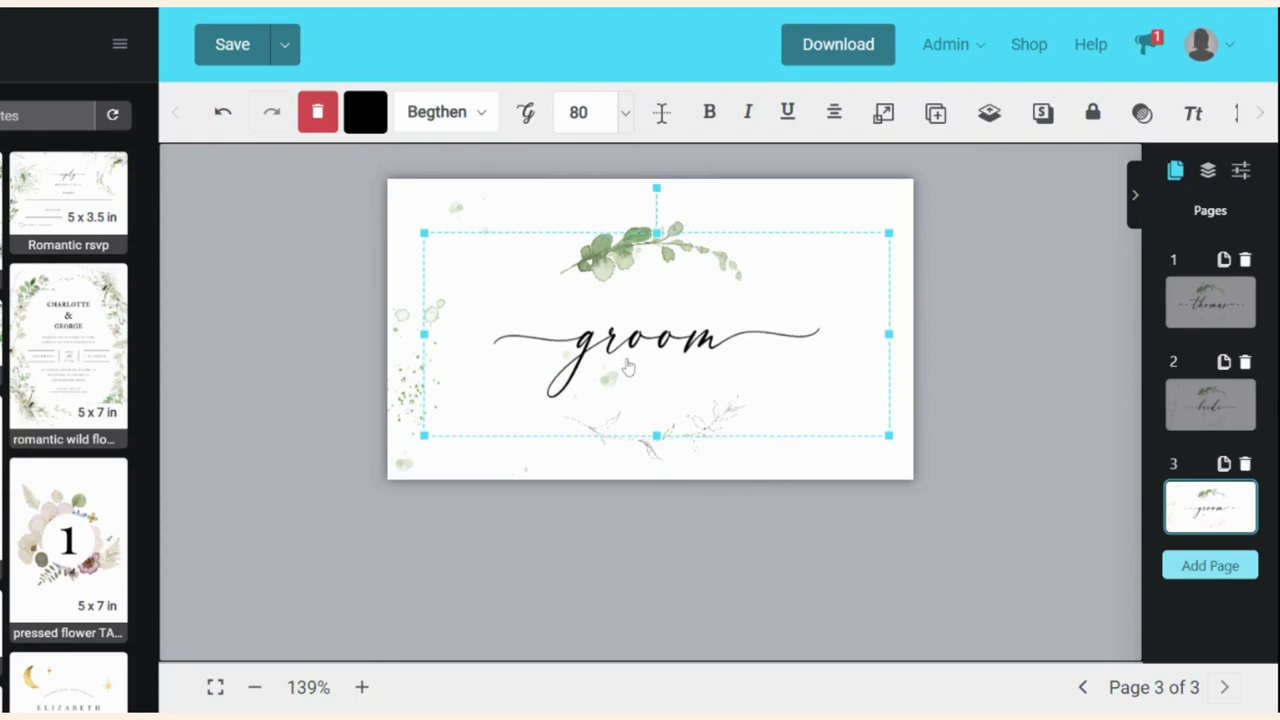
left_click(750, 511)
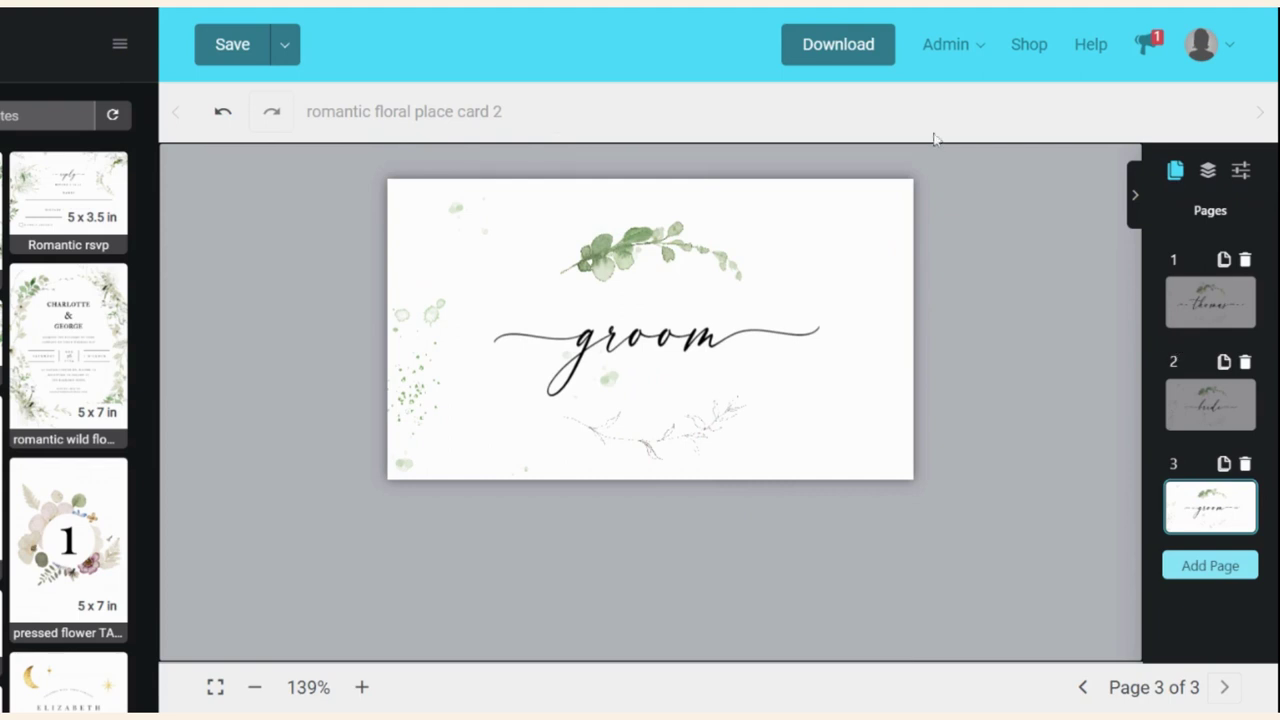
- Download all pages as an A4 PDF with Show Trim Marks and Save Paper turned on
left_click(865, 64)
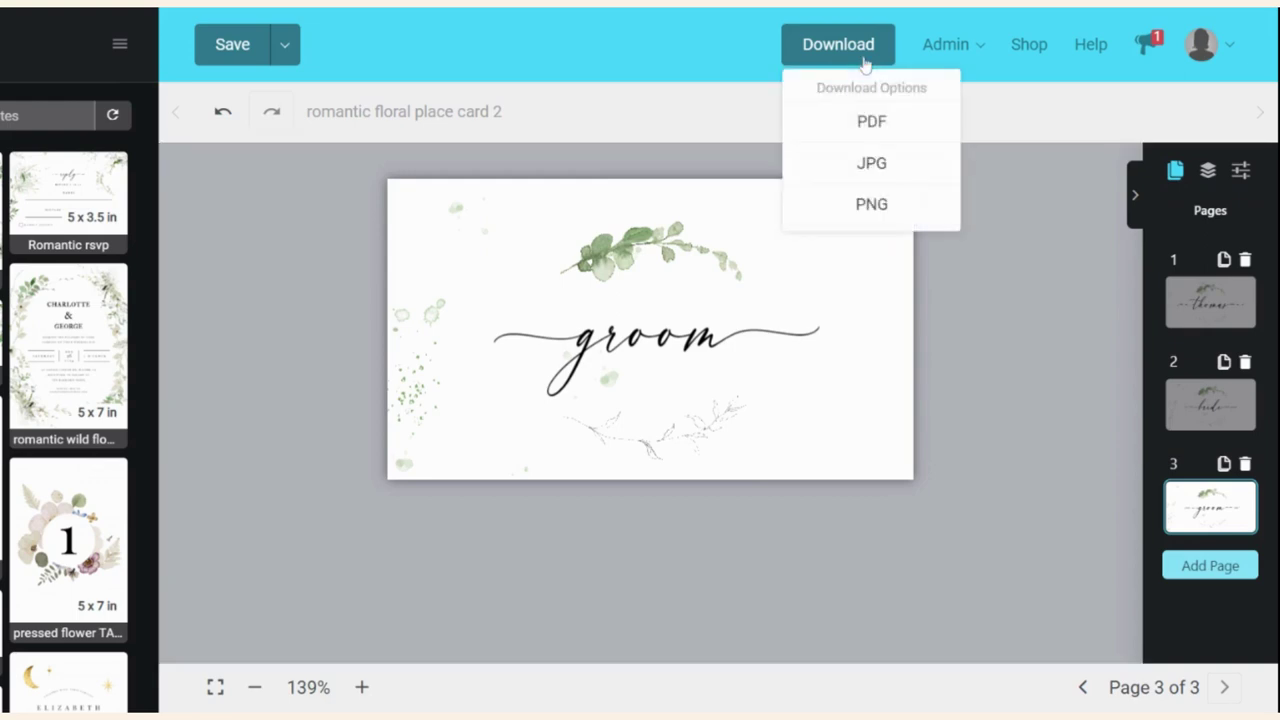
left_click(877, 120)
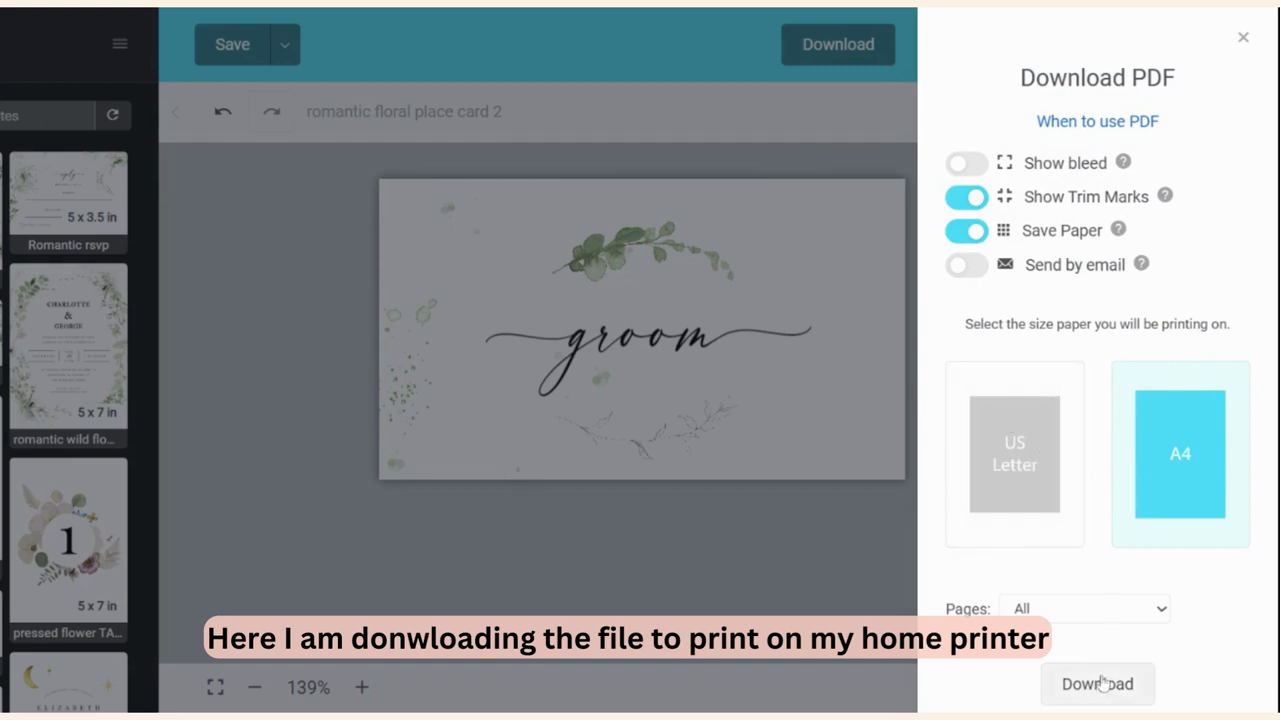
left_click(1045, 608)
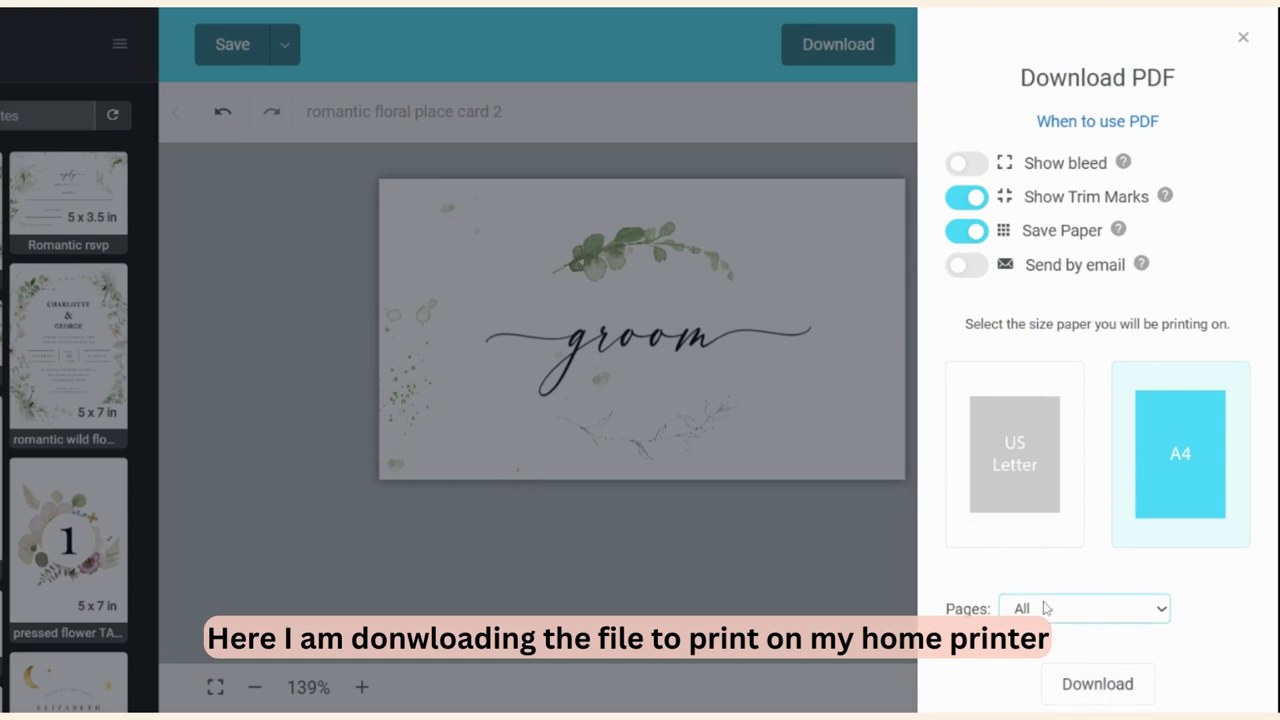
left_click(1080, 690)
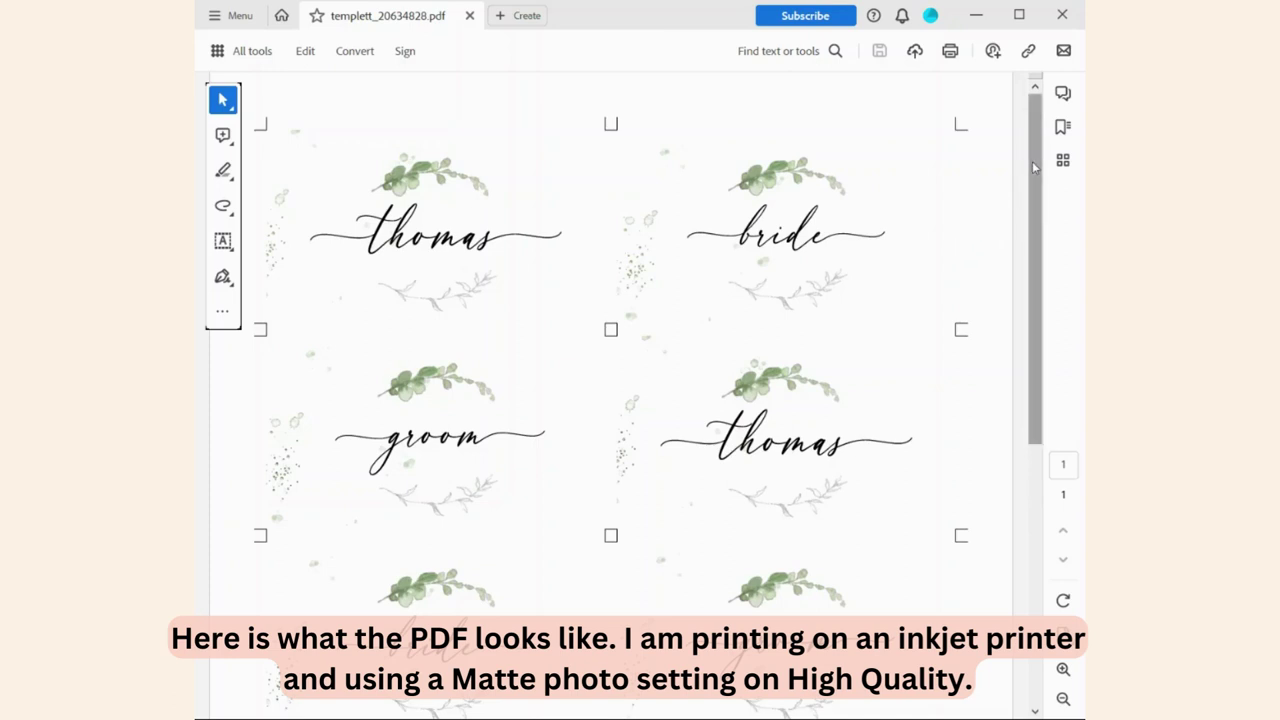
- In Adobe Acrobat, start printing templett_20634828.pdf and set the Canon iP8700 series media type to Photo Paper Plus Semi-gloss
left_click_drag(1033, 161, 1031, 190)
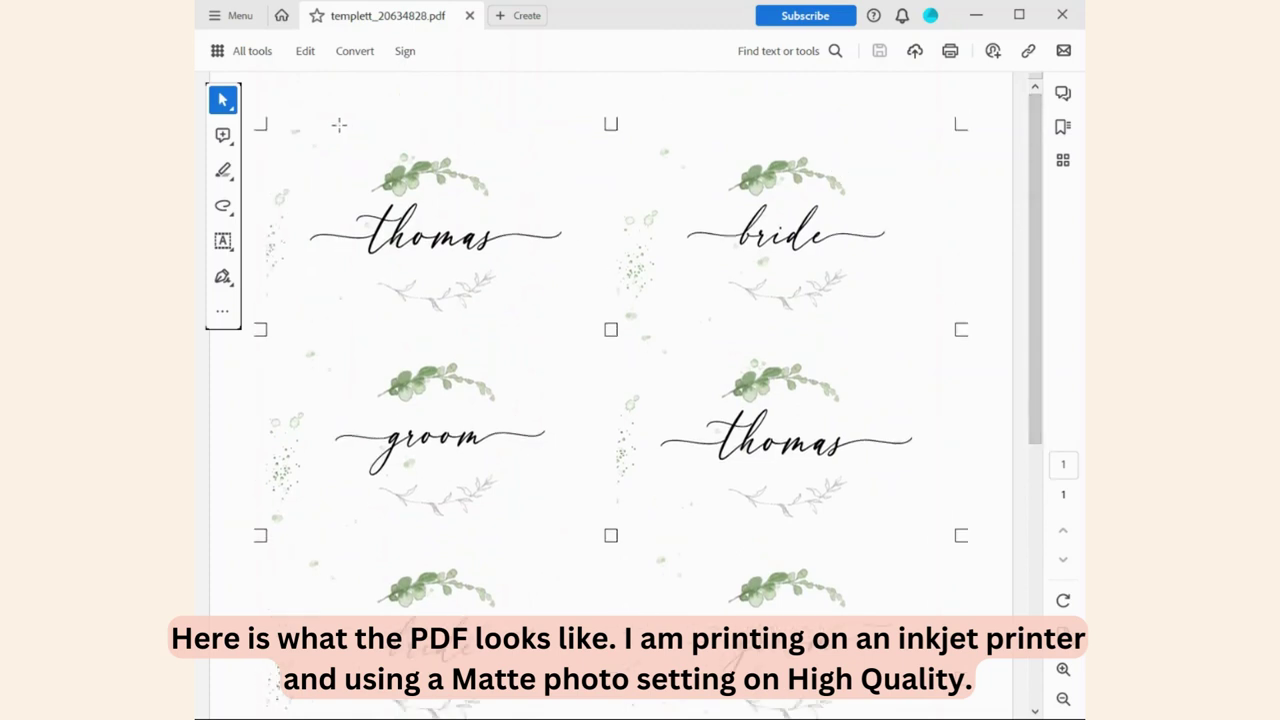
left_click(948, 52)
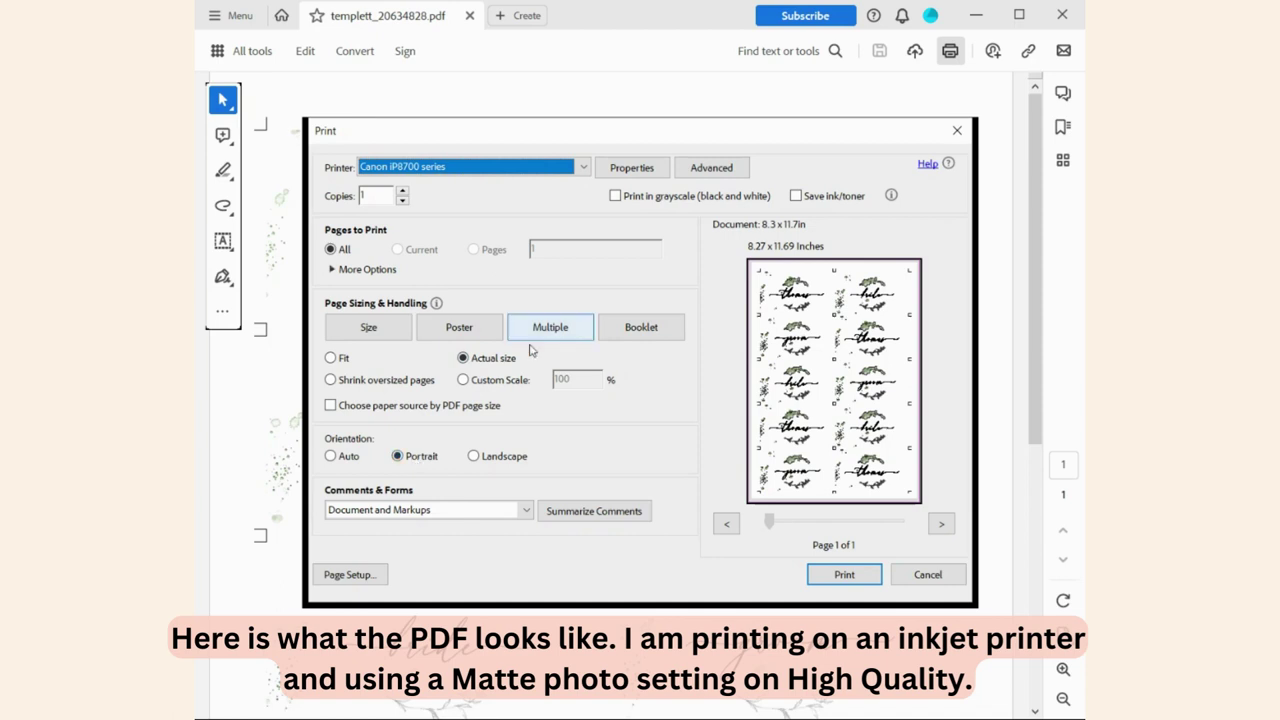
left_click(622, 170)
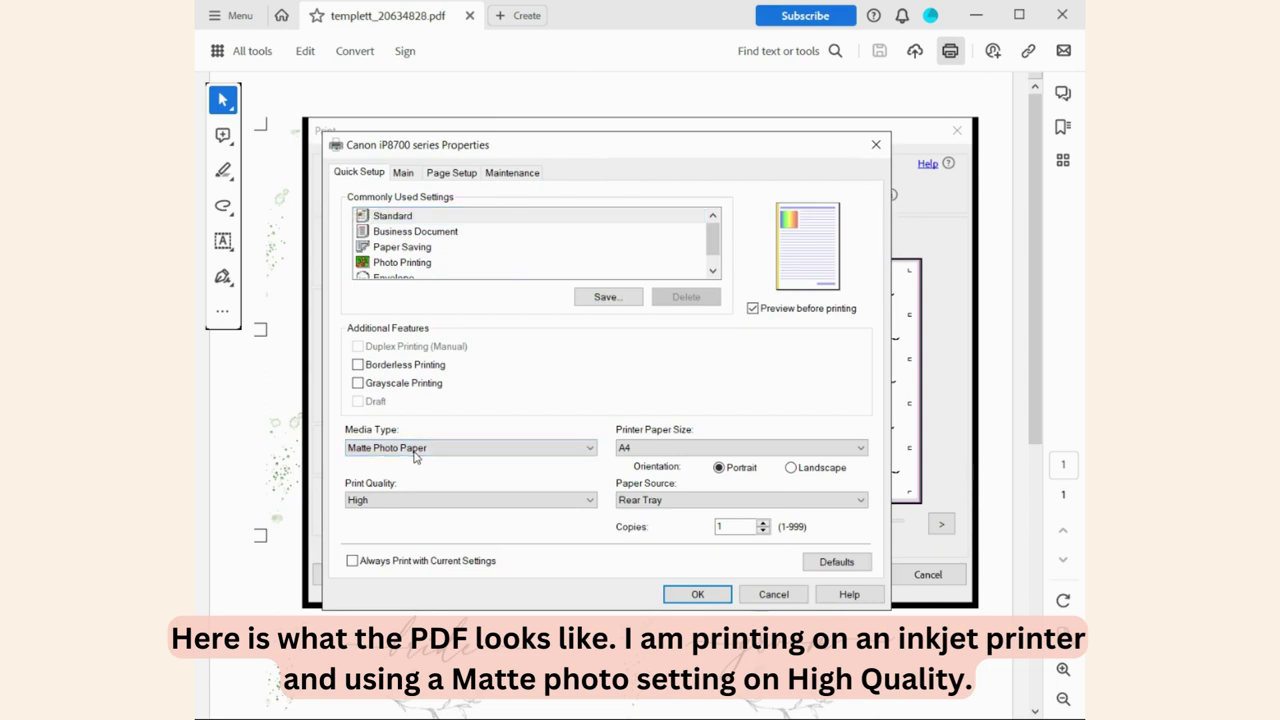
left_click(415, 450)
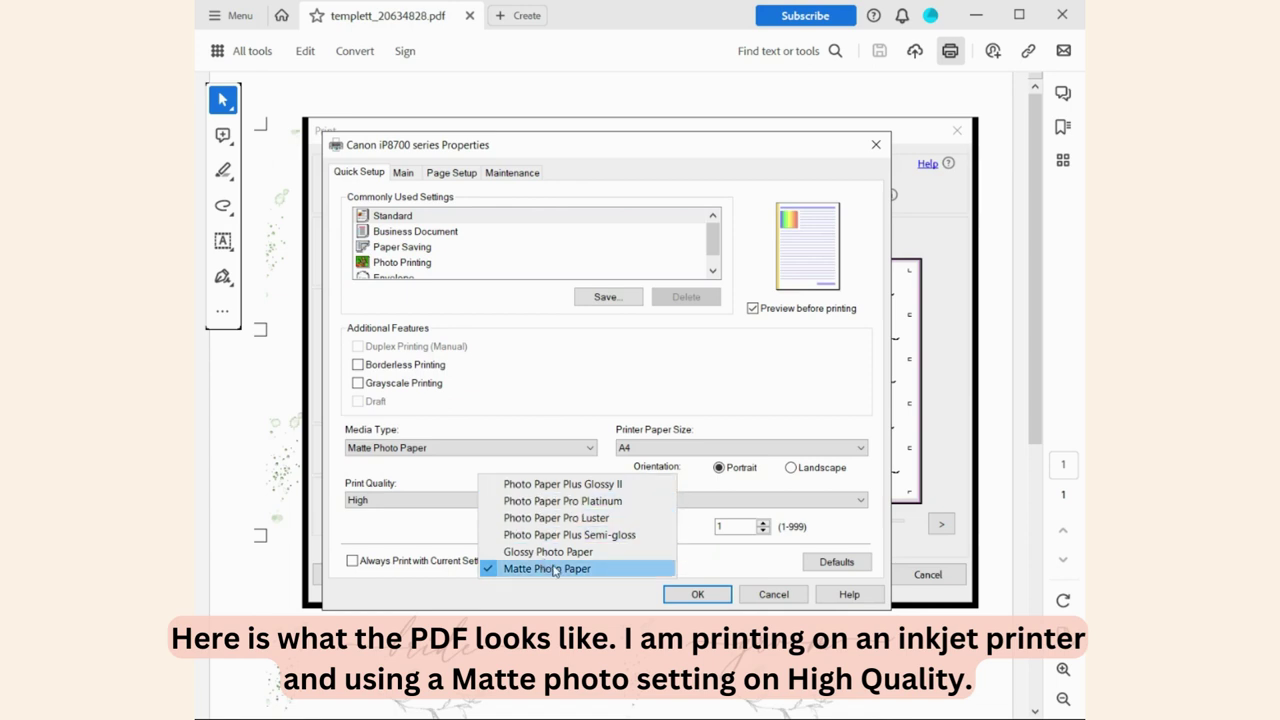
left_click(620, 537)
- Set the print quality to High, apply the printer properties and print the place card sheet
left_click(588, 500)
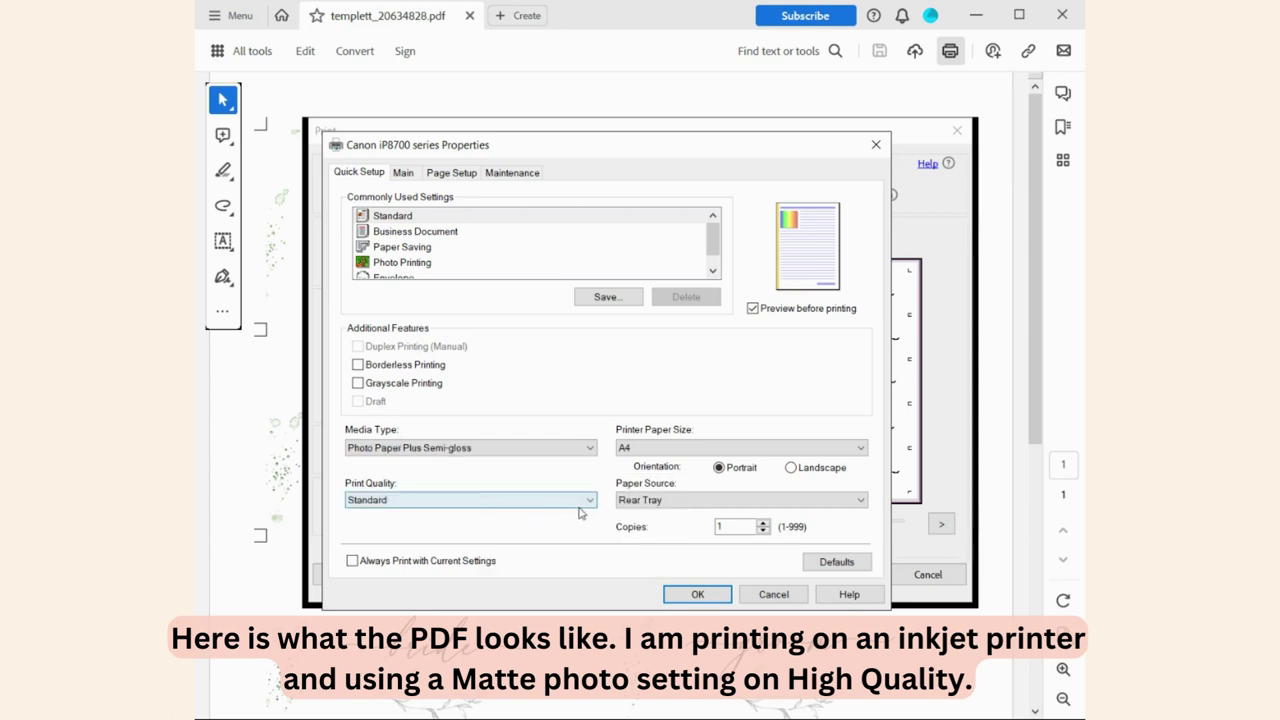
left_click(582, 514)
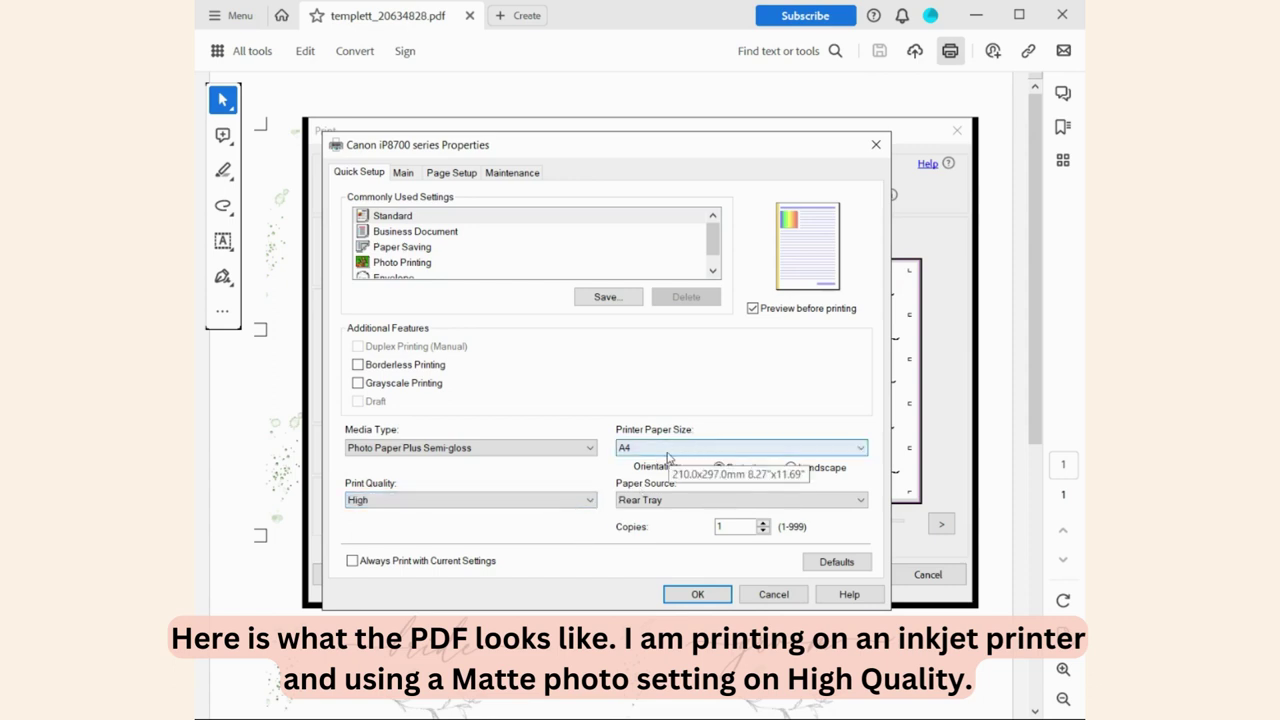
left_click(700, 594)
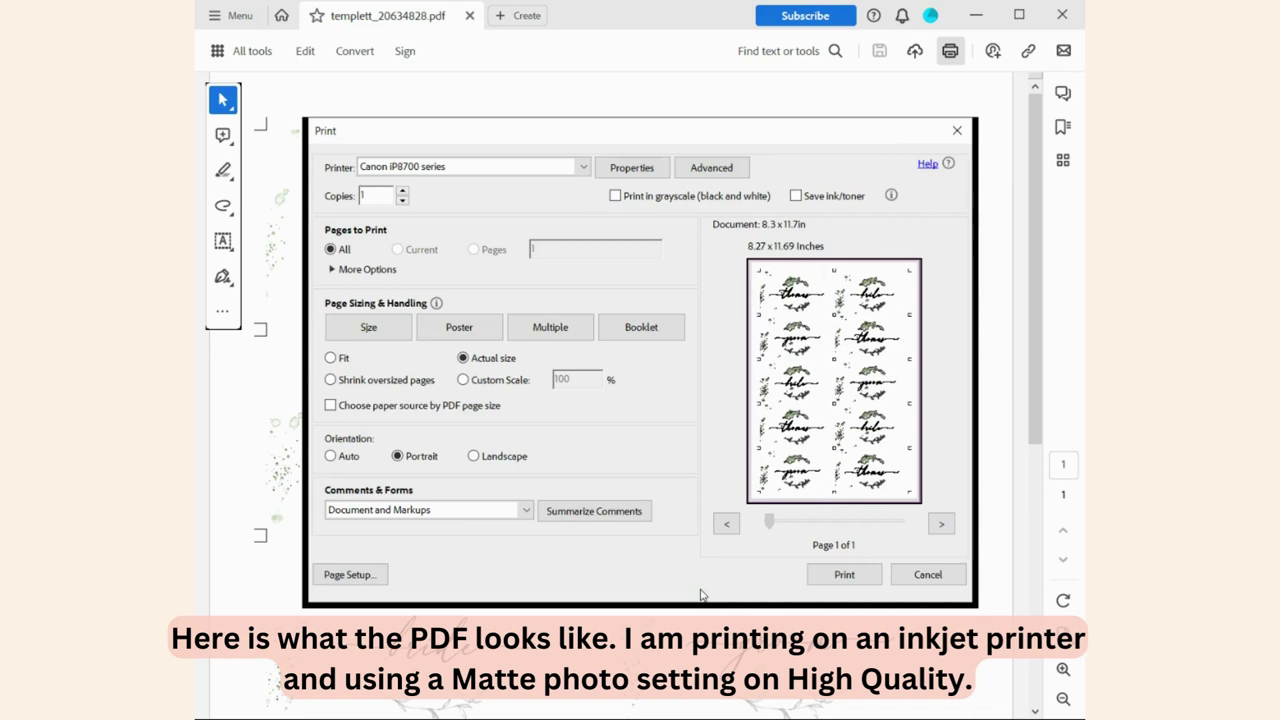
left_click(845, 576)
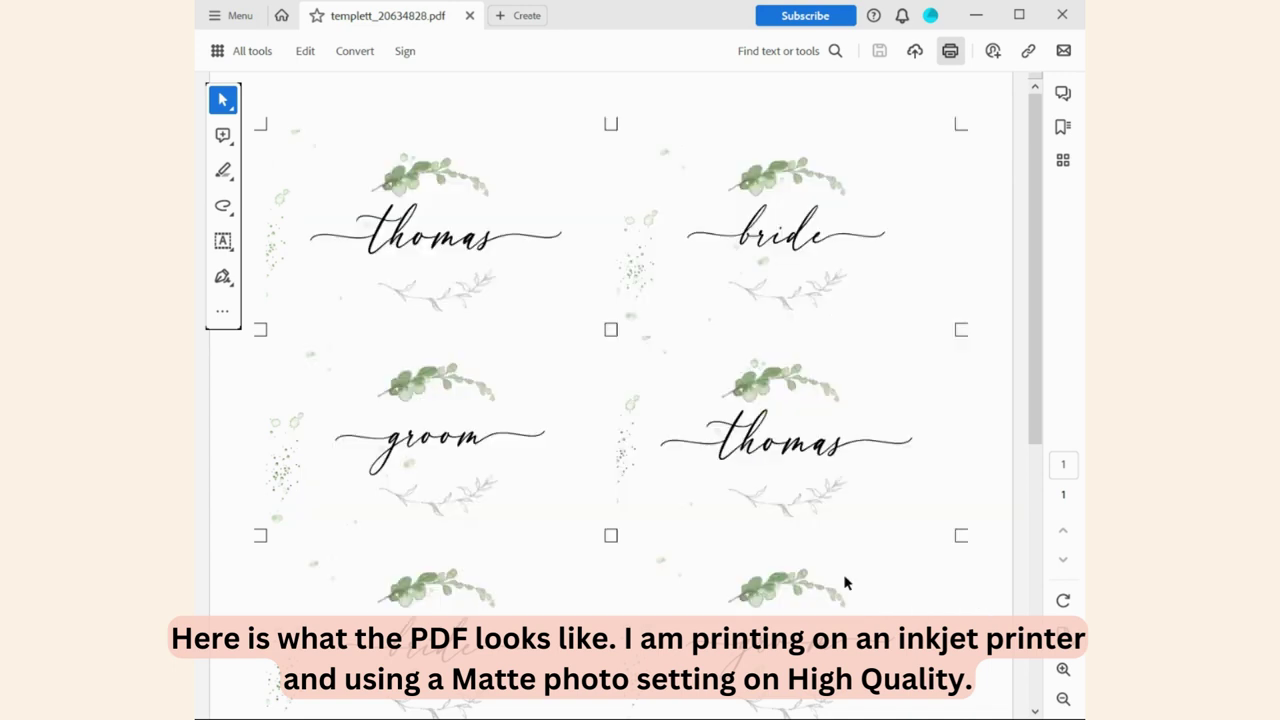